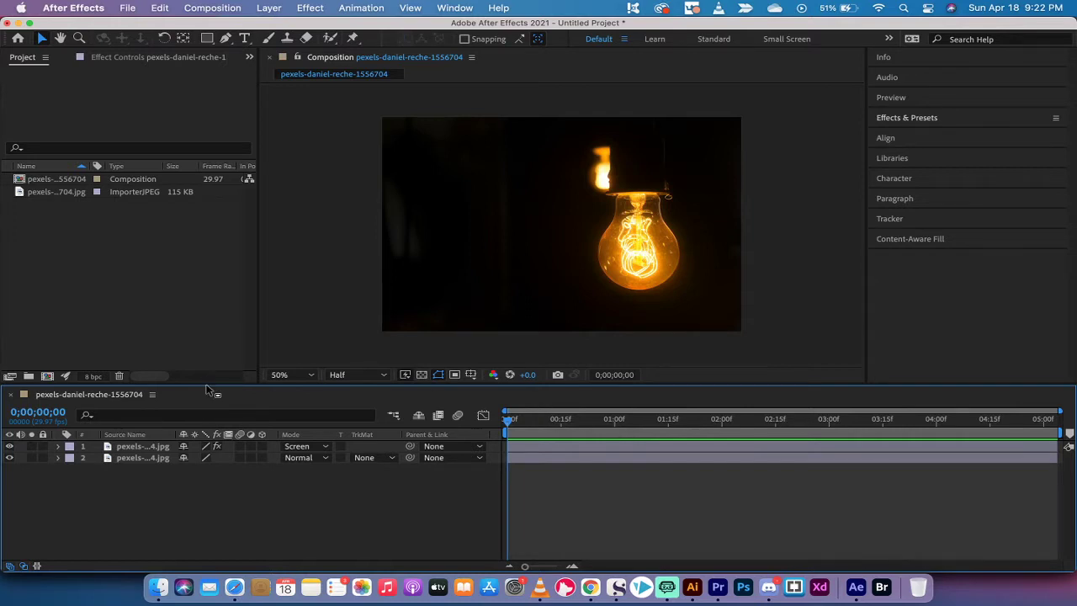
Step: Preview the old flickering bulb composition, toggling the glow layer off and on to compare
left_click(11, 453)
left_click(10, 447)
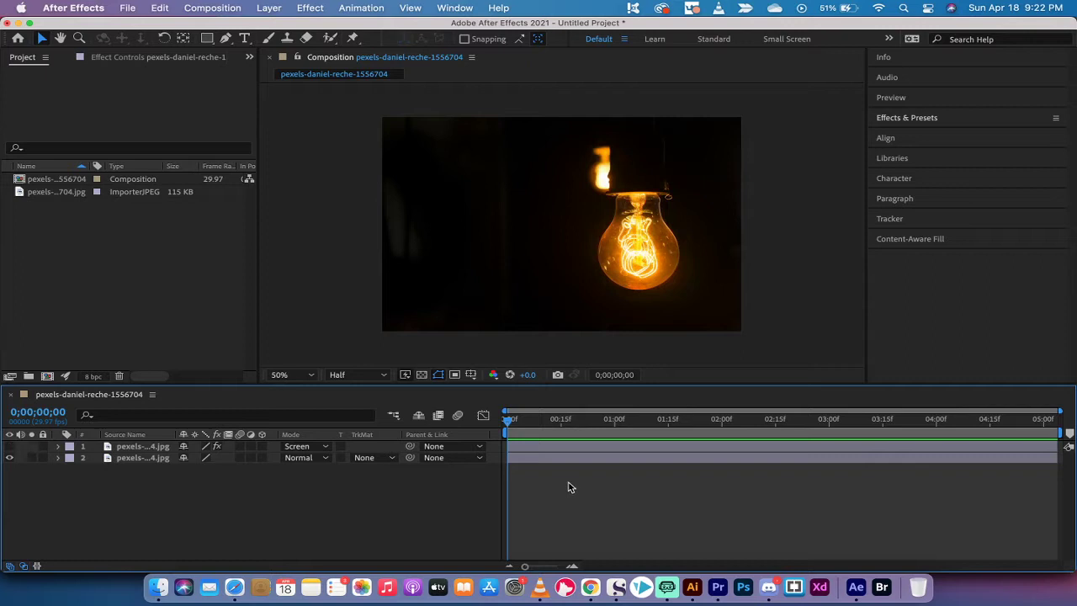
mouse_move(508, 423)
left_mouse_down()
mouse_move(784, 427)
mouse_move(507, 424)
left_mouse_up()
left_click(9, 447)
left_click(301, 415)
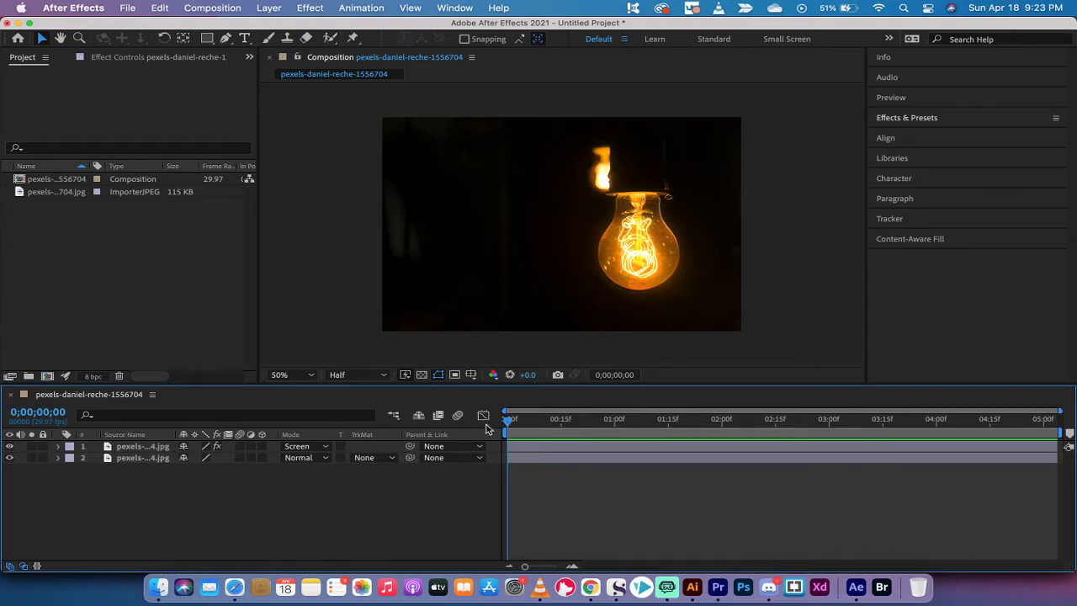
key("space")
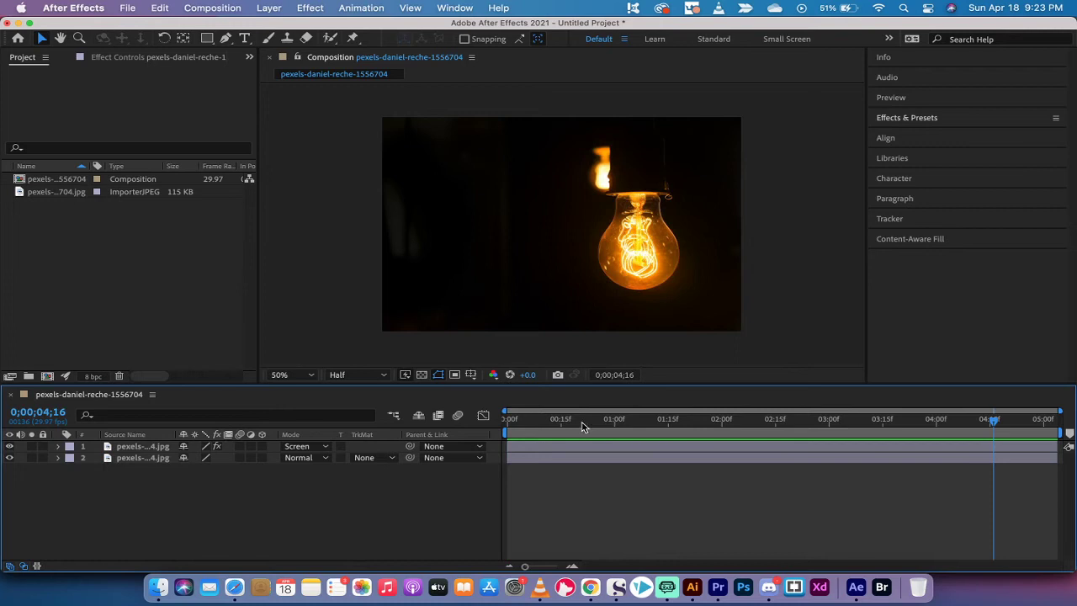
left_click_drag(584, 420, 427, 445)
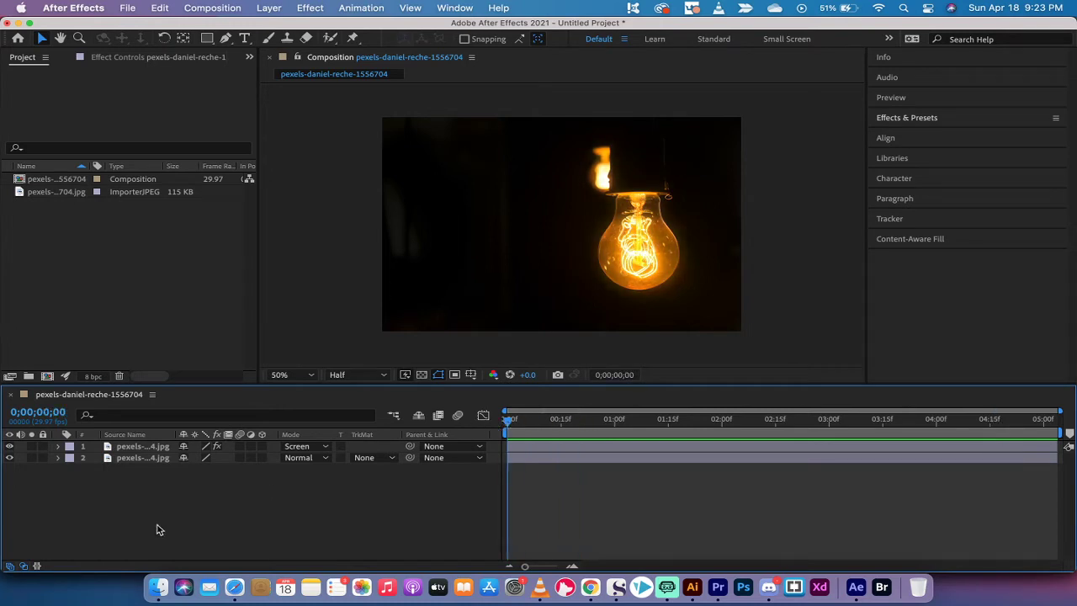
Step: Delete the glow layer and the old composition, then build a new composition from the bulb photo
left_click(157, 447)
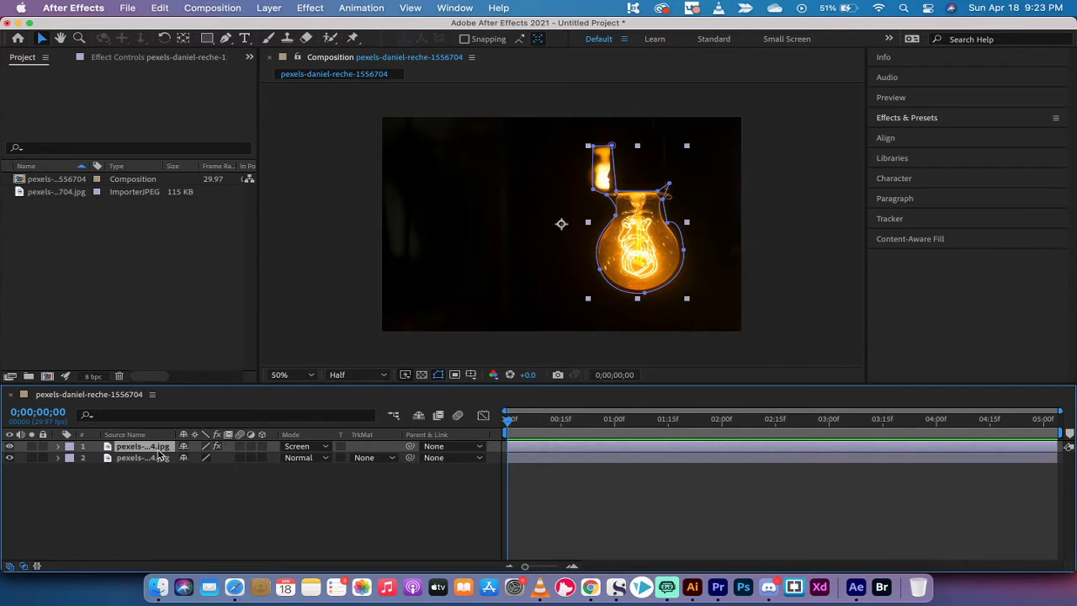
key("Delete")
left_click(72, 180)
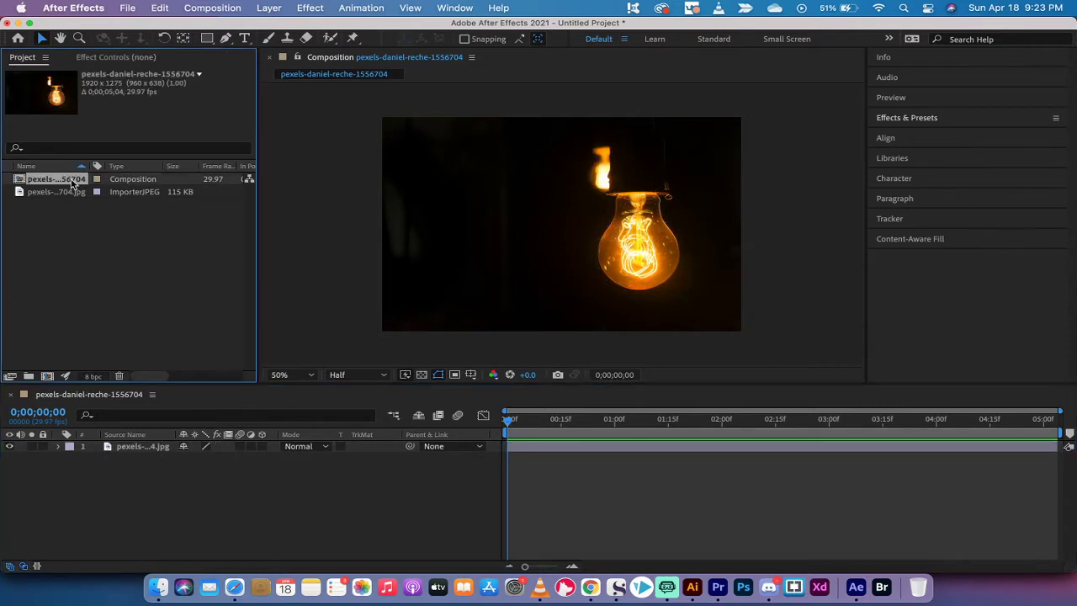
key("Delete")
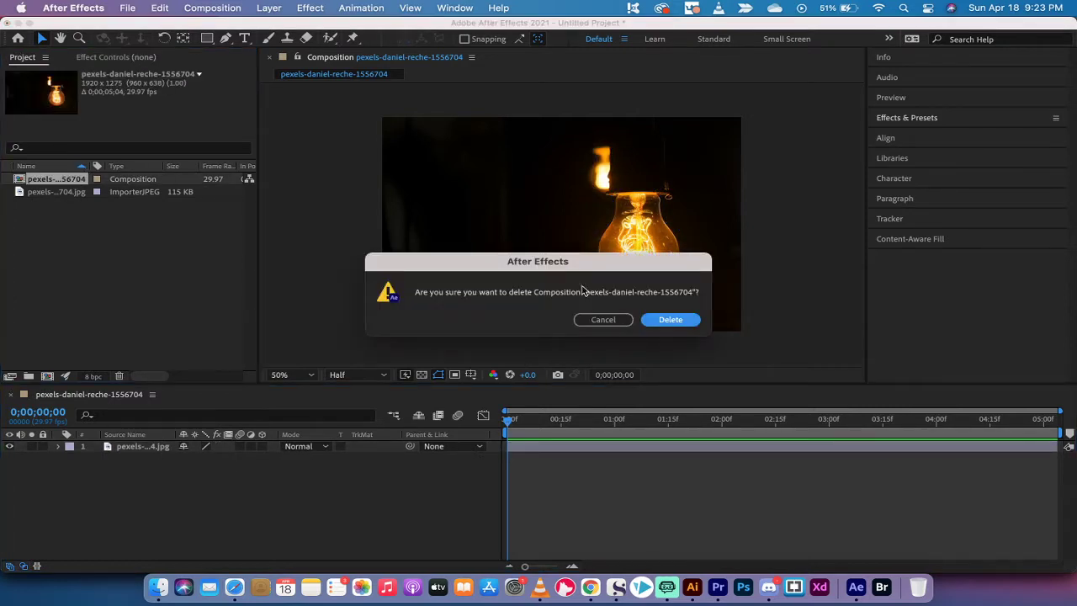
left_click(671, 326)
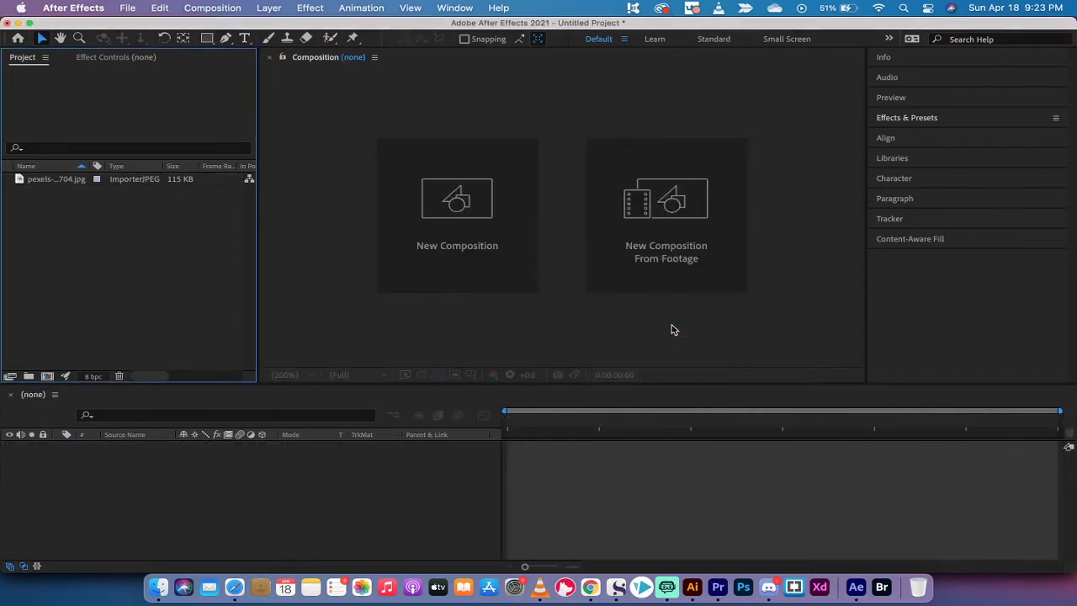
left_click(59, 178)
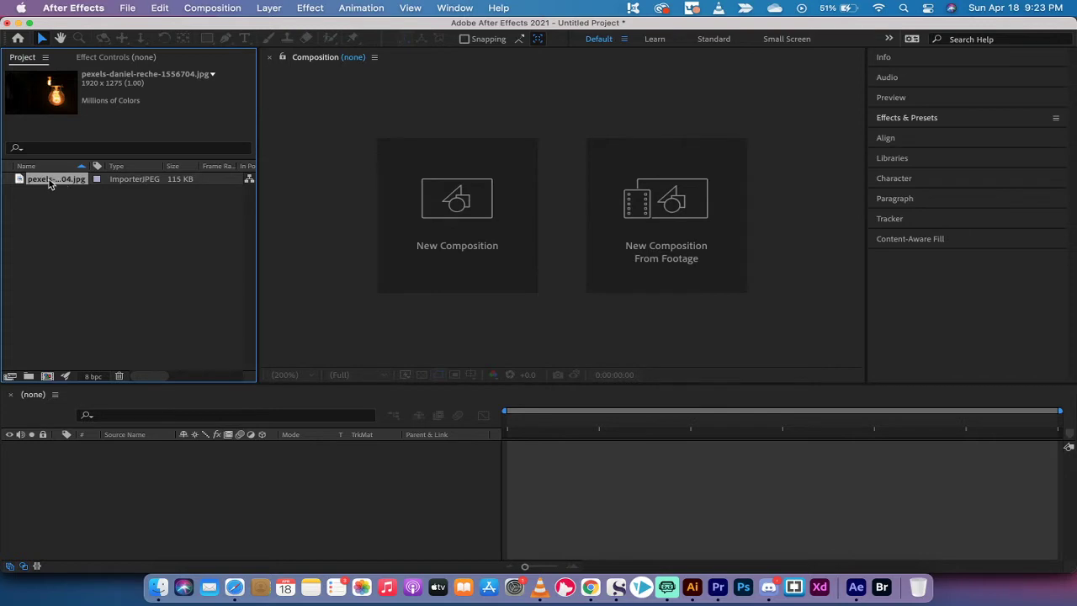
left_click_drag(48, 179, 135, 452)
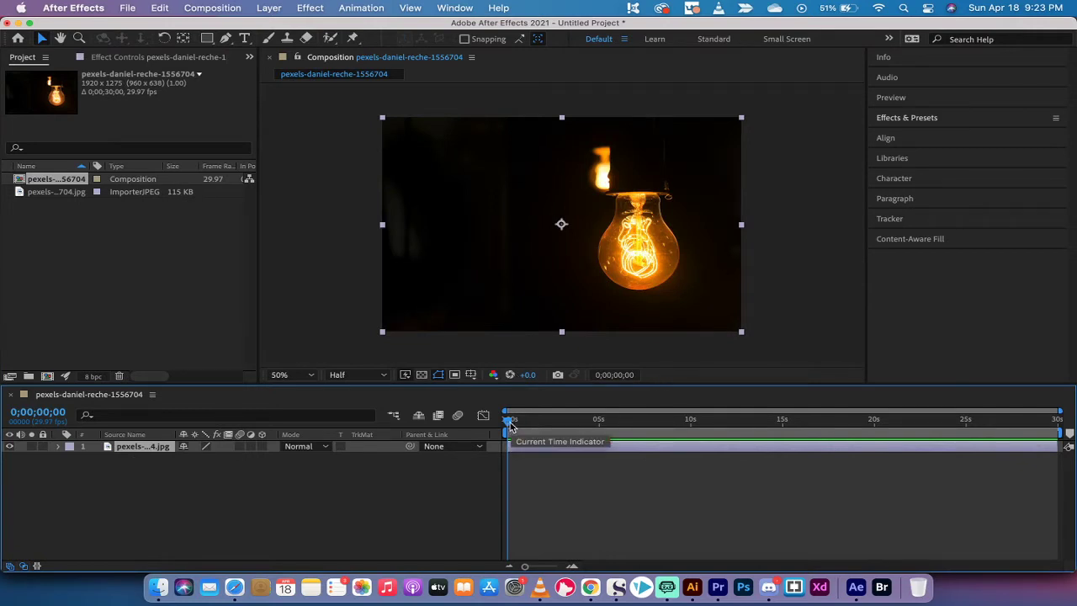
Step: End the work area at 5 seconds, trim the comp to 0;00;04;29, and preview it
left_click_drag(509, 426, 602, 423)
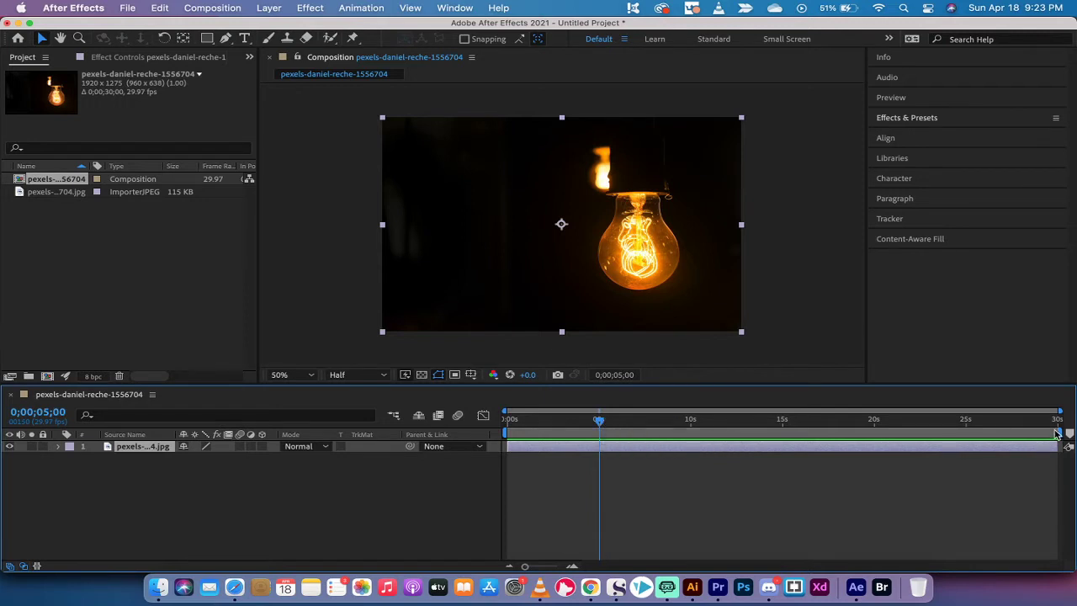
left_click_drag(1062, 435, 602, 446)
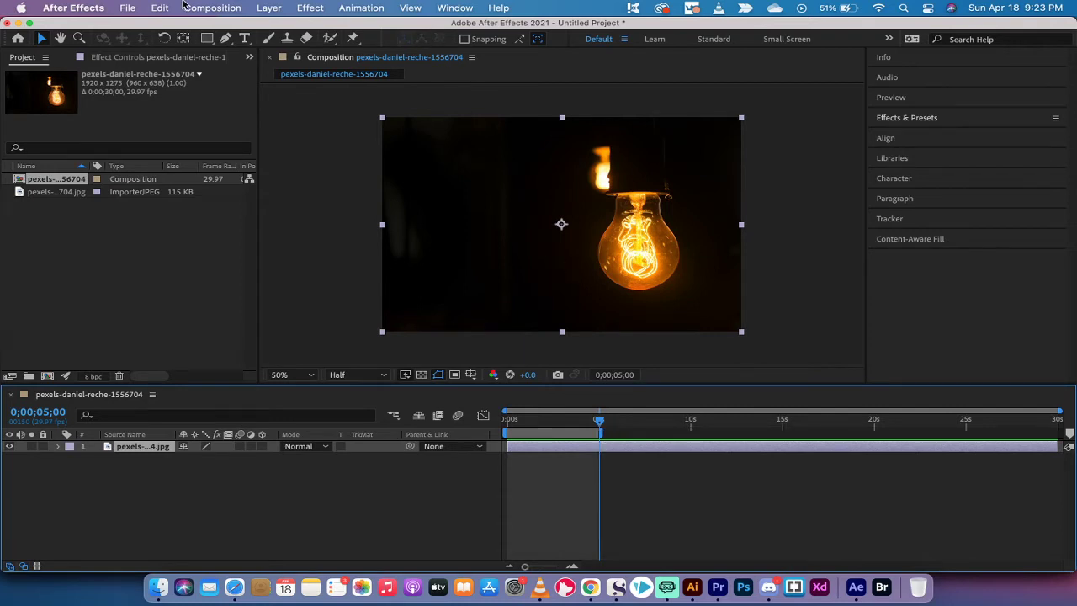
left_click(206, 6)
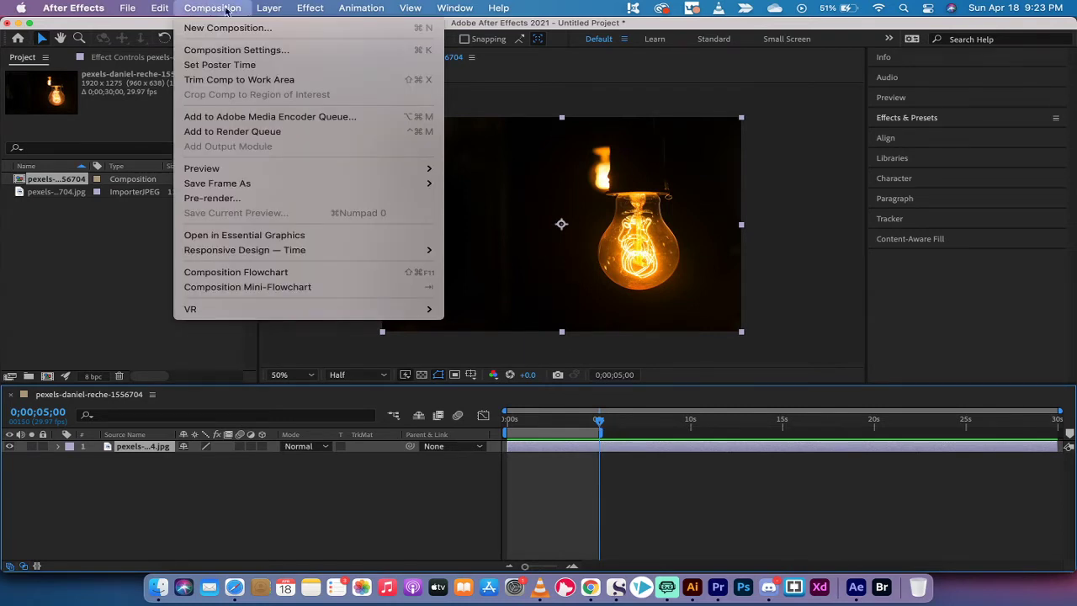
left_click(236, 79)
key("space")
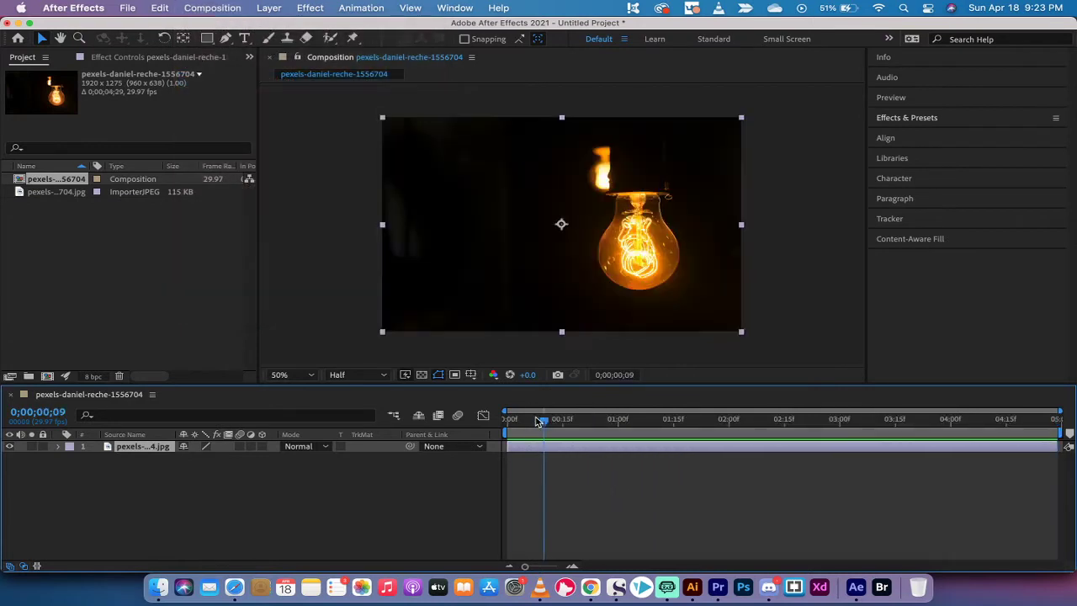
key("space")
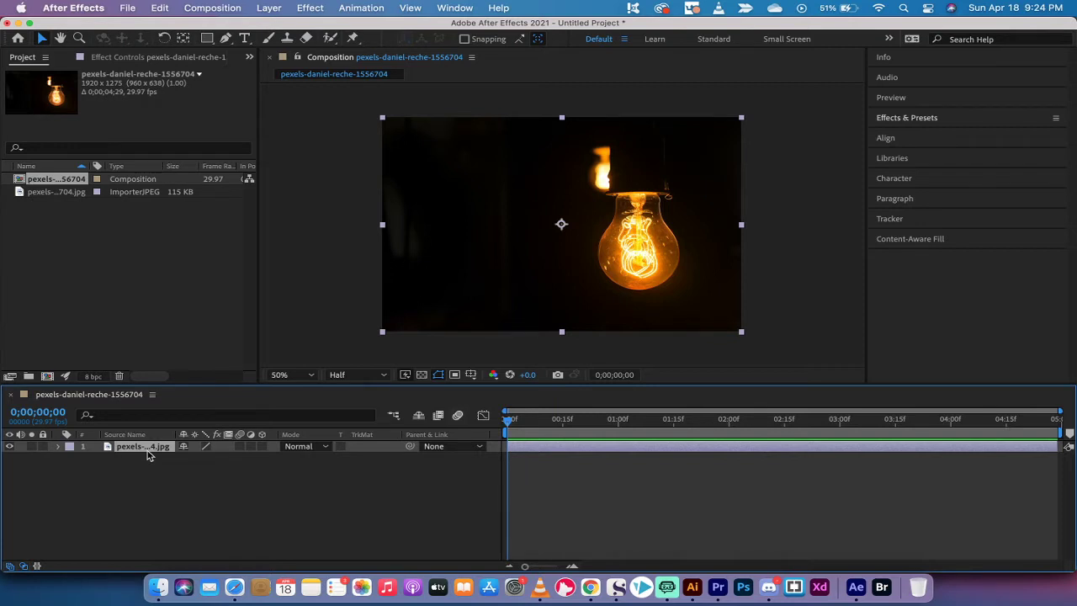
Step: Duplicate the bulb photo layer with Edit > Duplicate
left_click(167, 8)
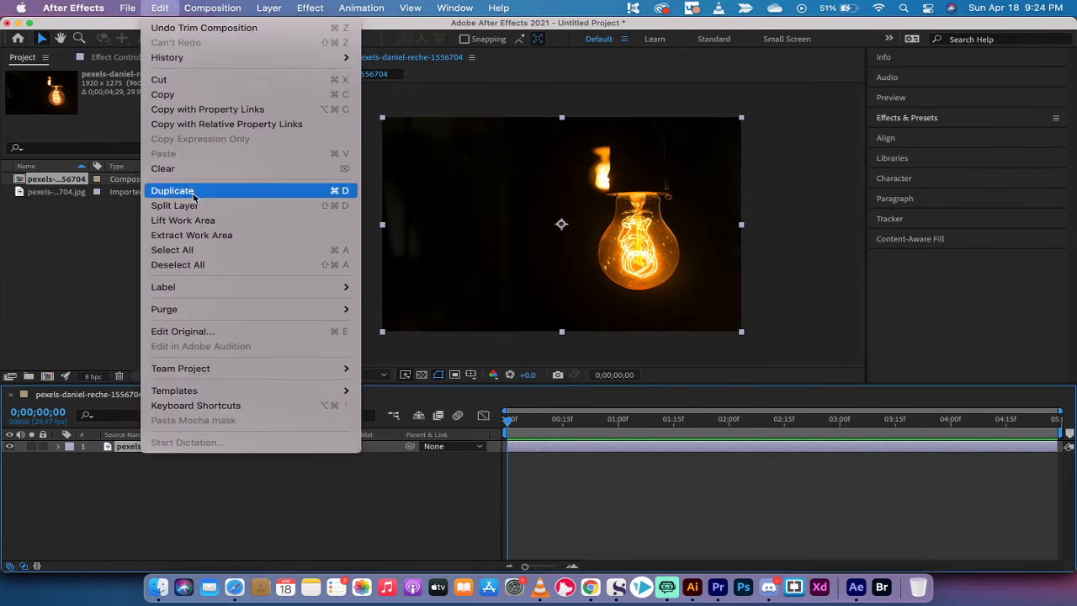
left_click(194, 197)
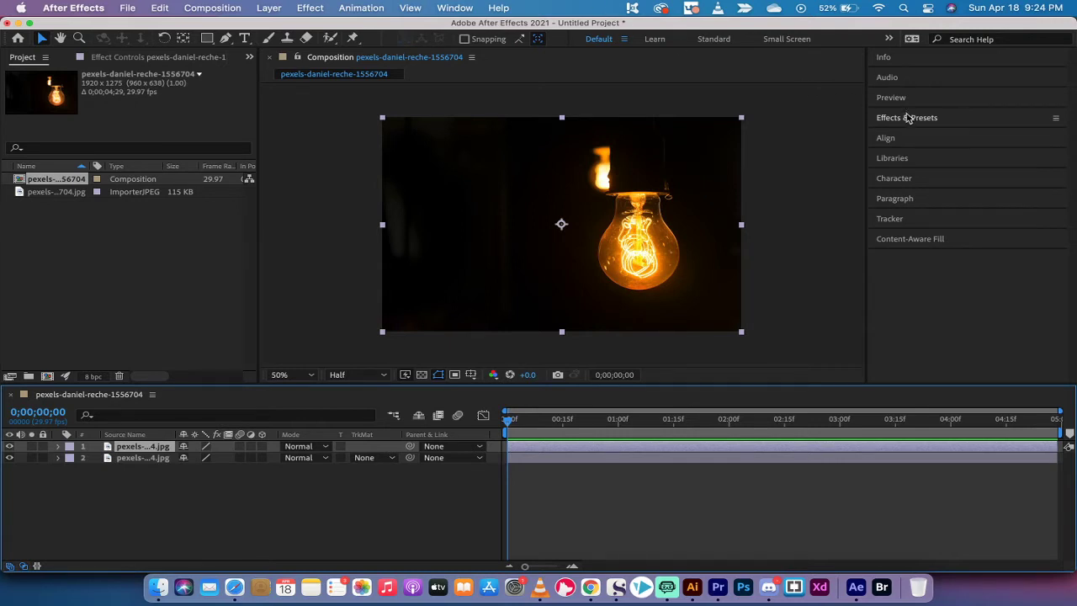
Step: Search Effects & Presets for 'gaussia' and drop Gaussian Blur onto the top bulb layer
left_click(456, 8)
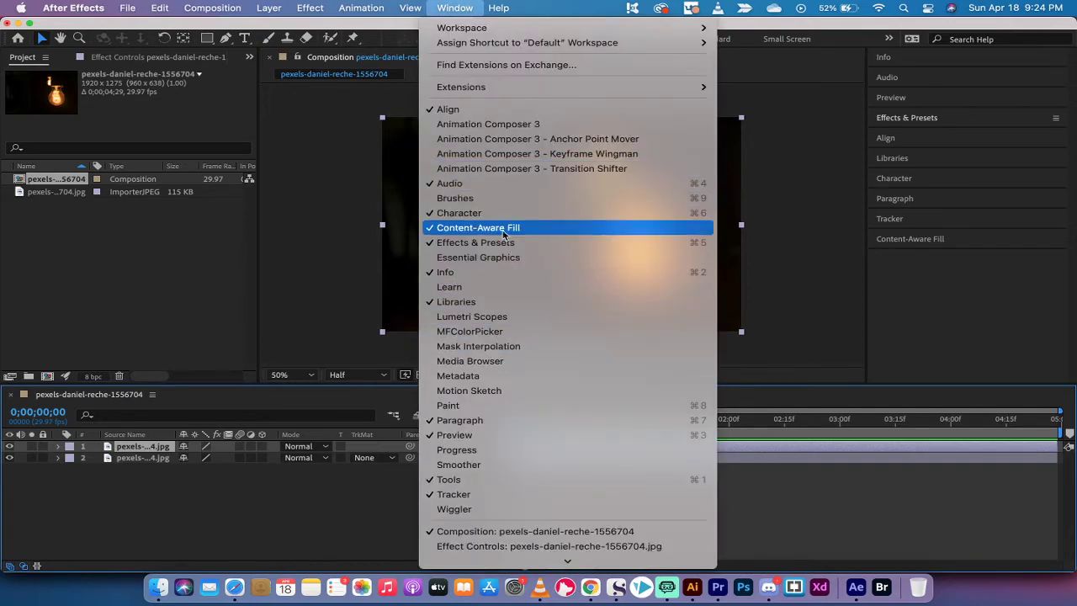
left_click(504, 244)
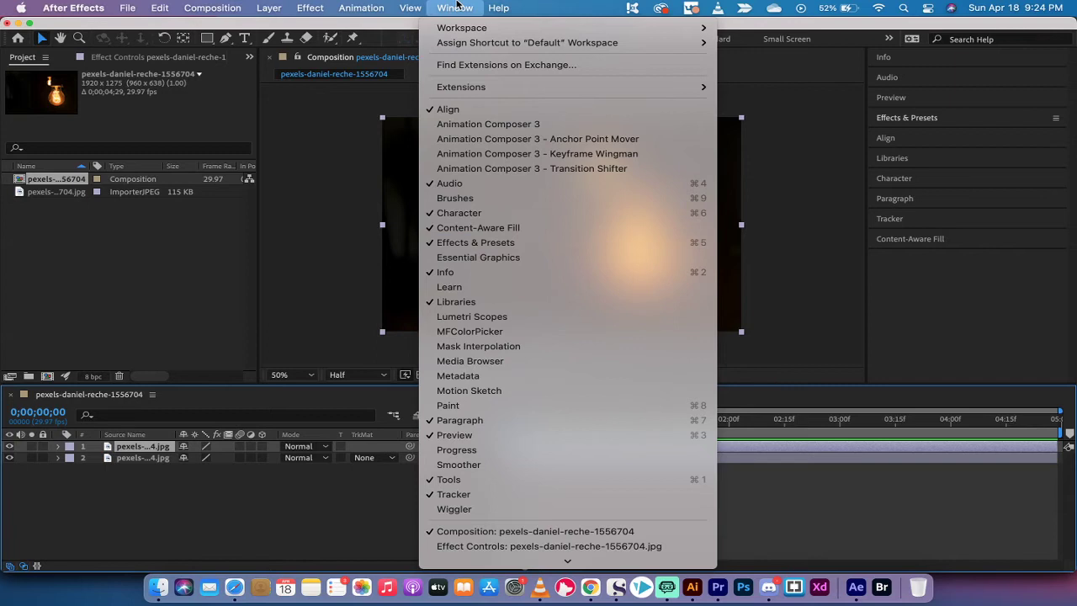
left_click(898, 119)
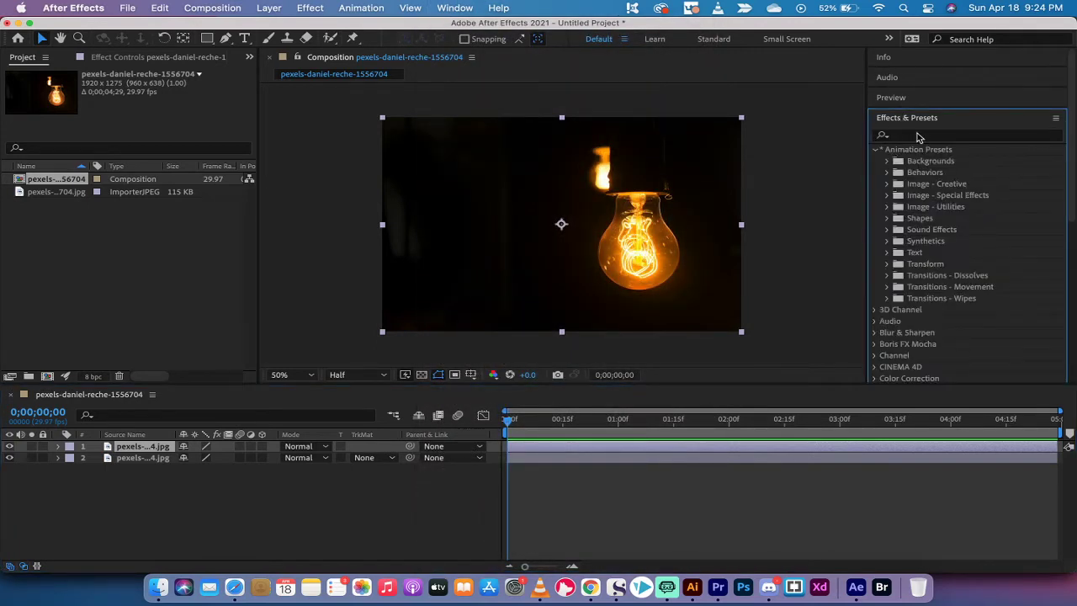
left_click(923, 135)
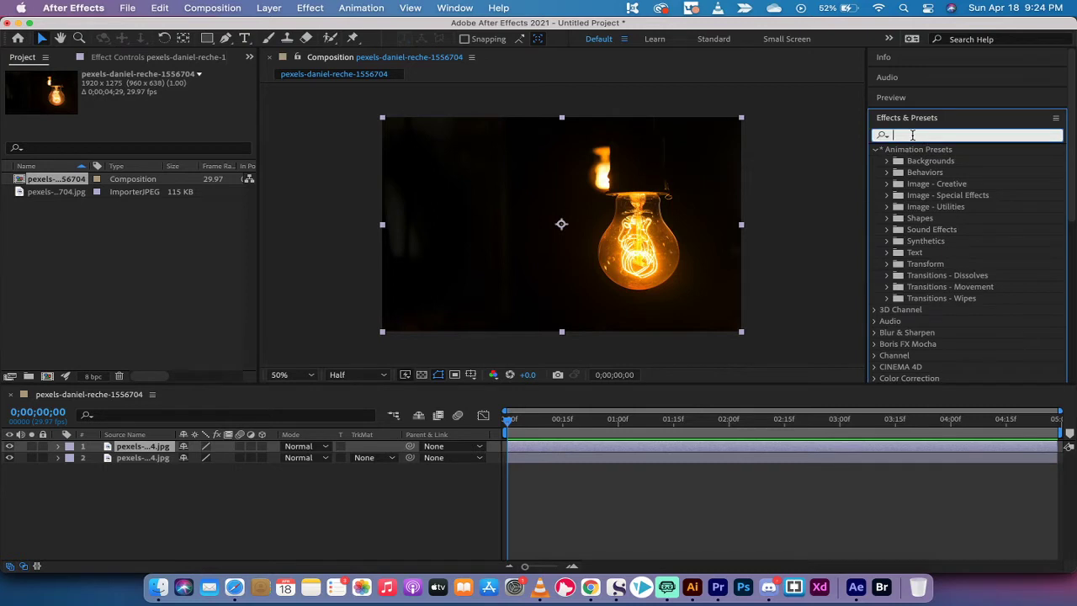
type("gauss")
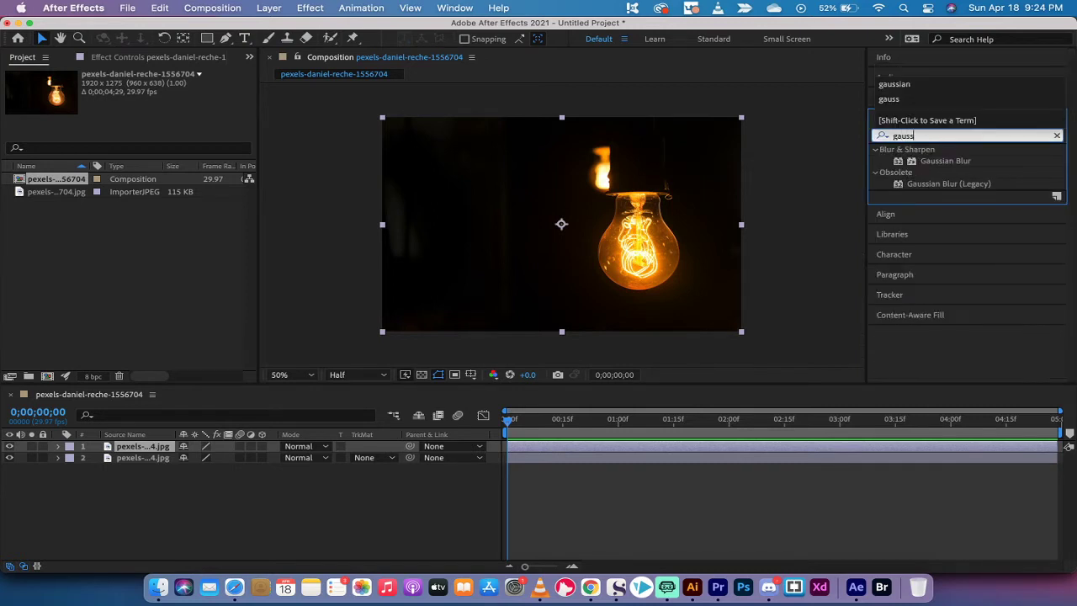
type("ian")
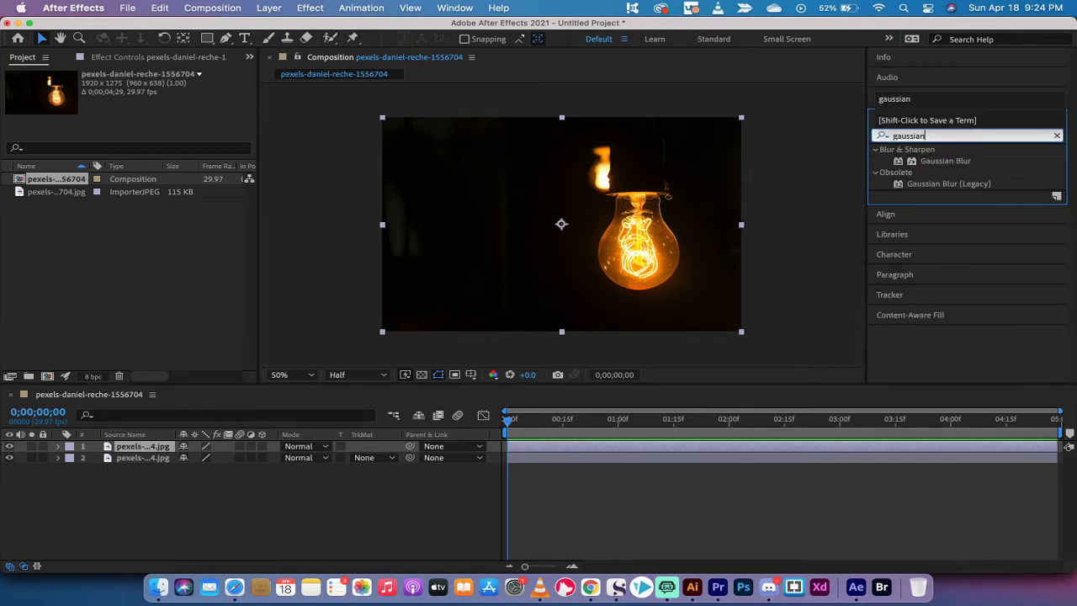
left_click(929, 162)
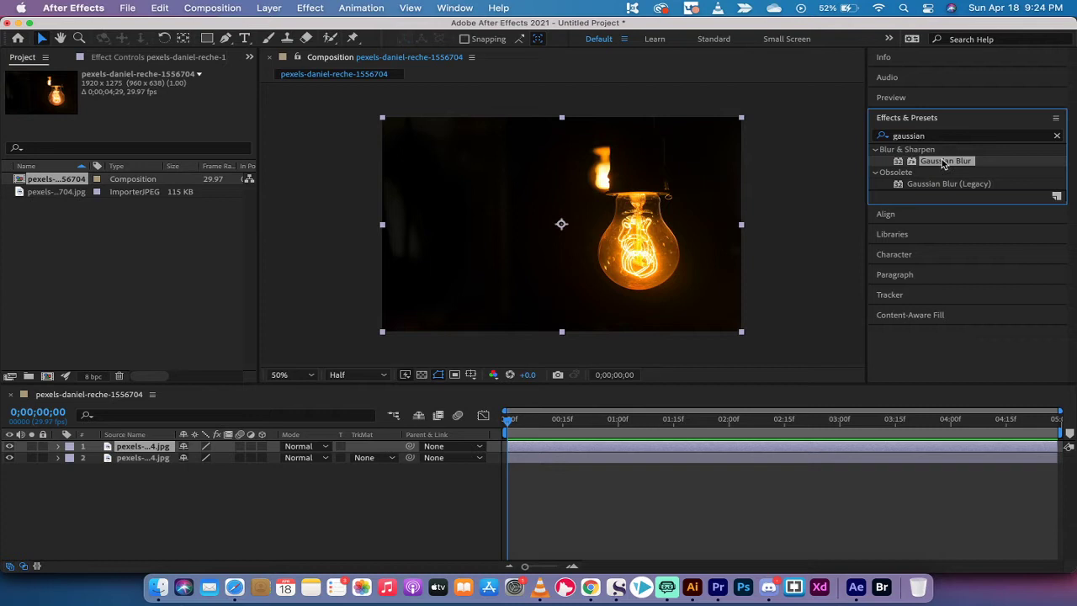
left_click_drag(943, 164, 575, 227)
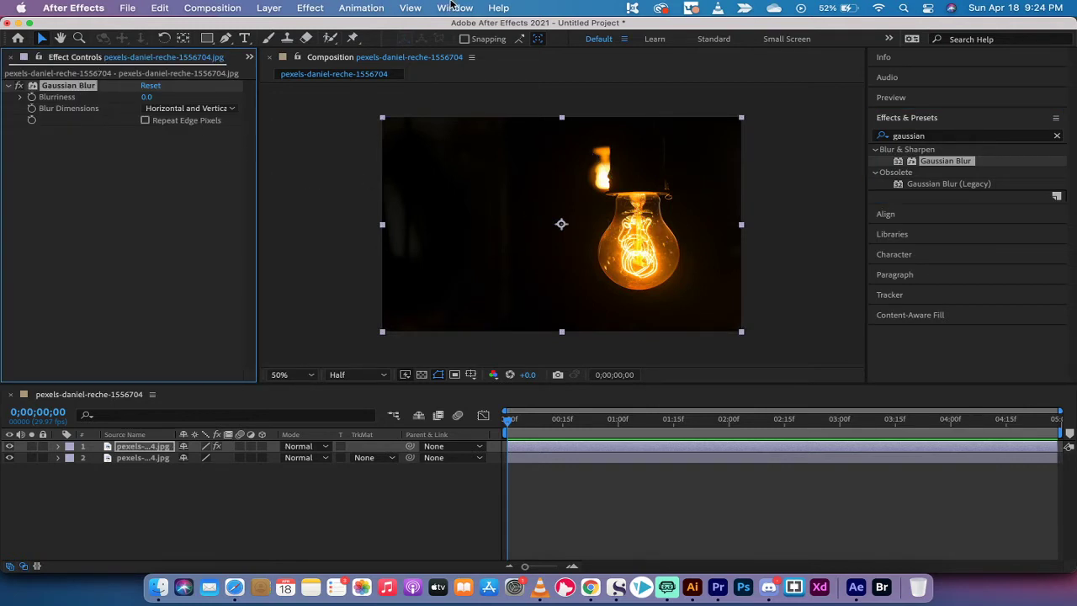
Step: Scrub the top layer's Gaussian Blur Blurriness up, then settle it at 45.0
left_click(454, 7)
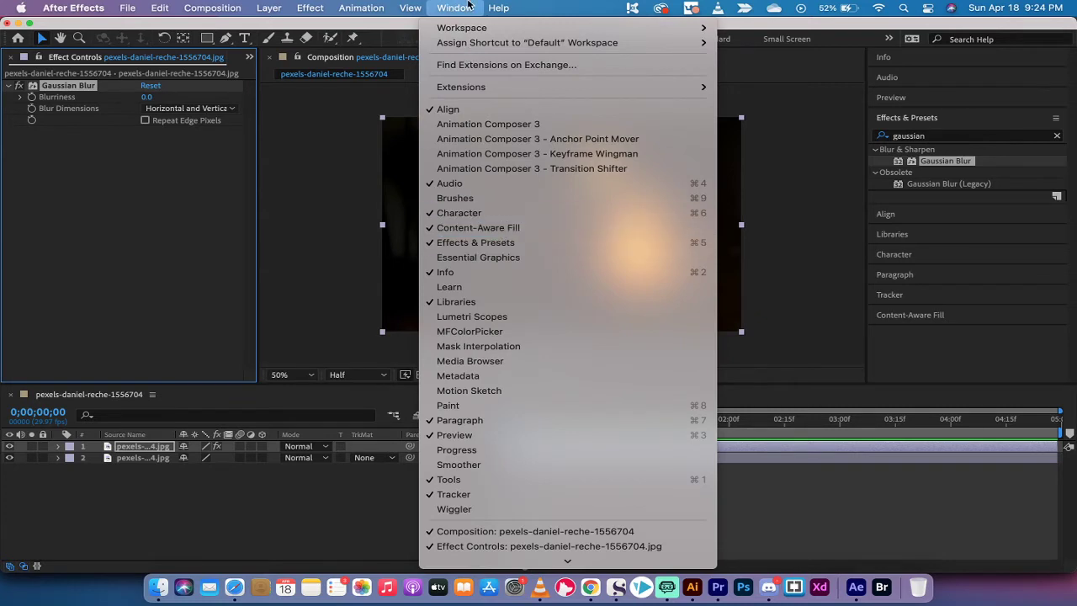
left_click(467, 7)
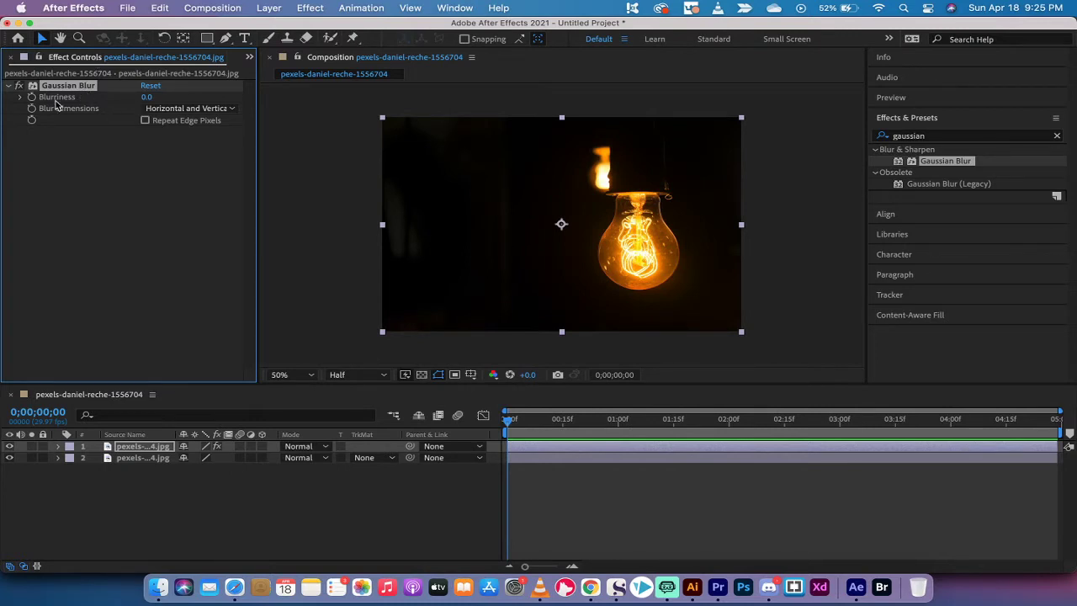
left_click_drag(147, 99, 610, 110)
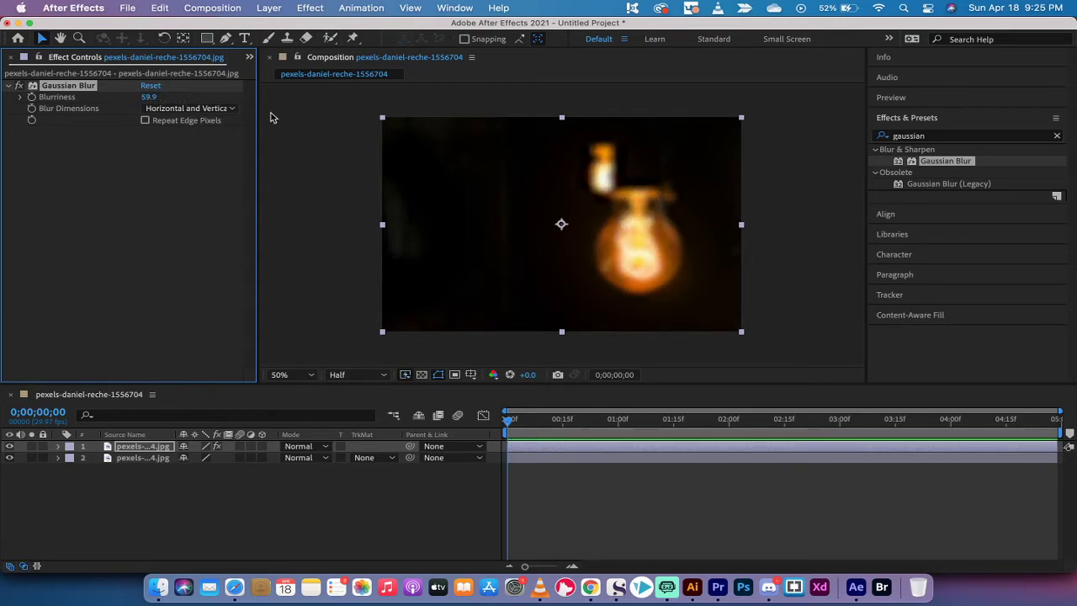
left_click_drag(149, 99, 44, 107)
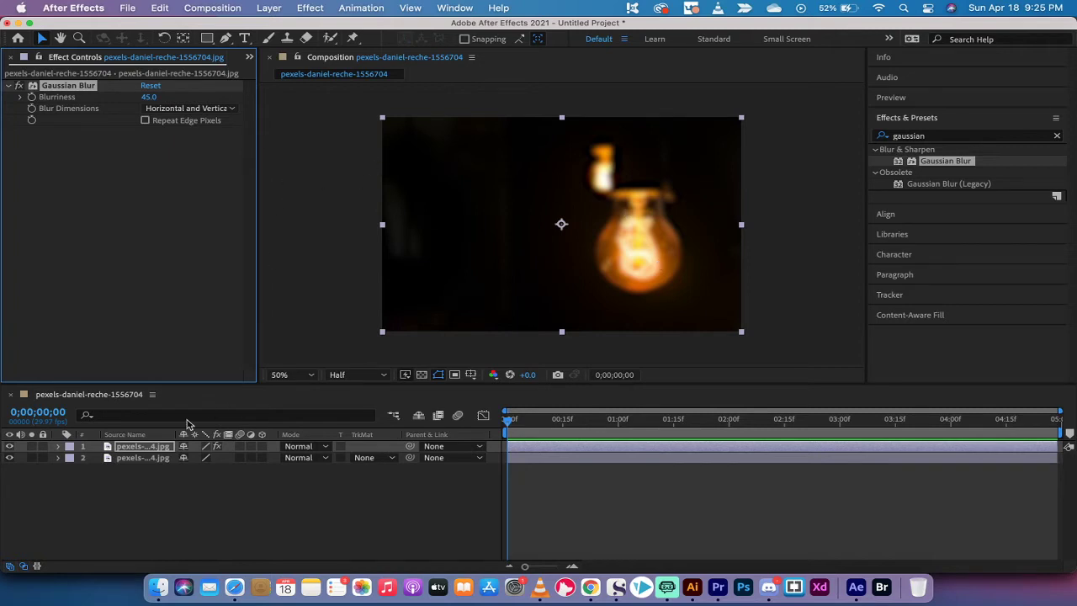
Step: With the Pen tool on the blurred top layer, trace the socket's left side down to the bulb's neck
left_click(141, 448)
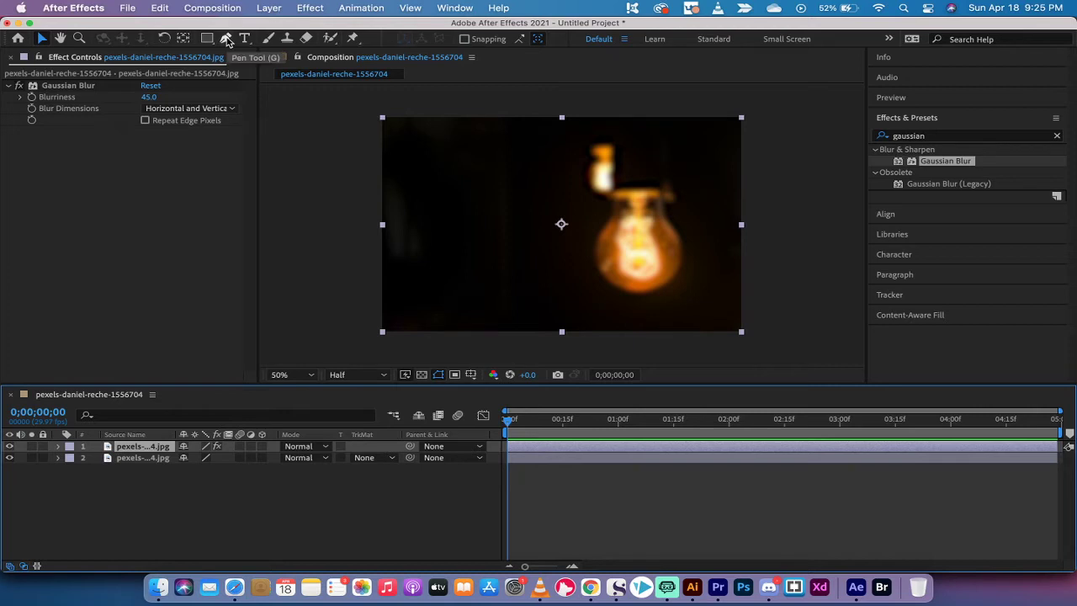
left_click(227, 39)
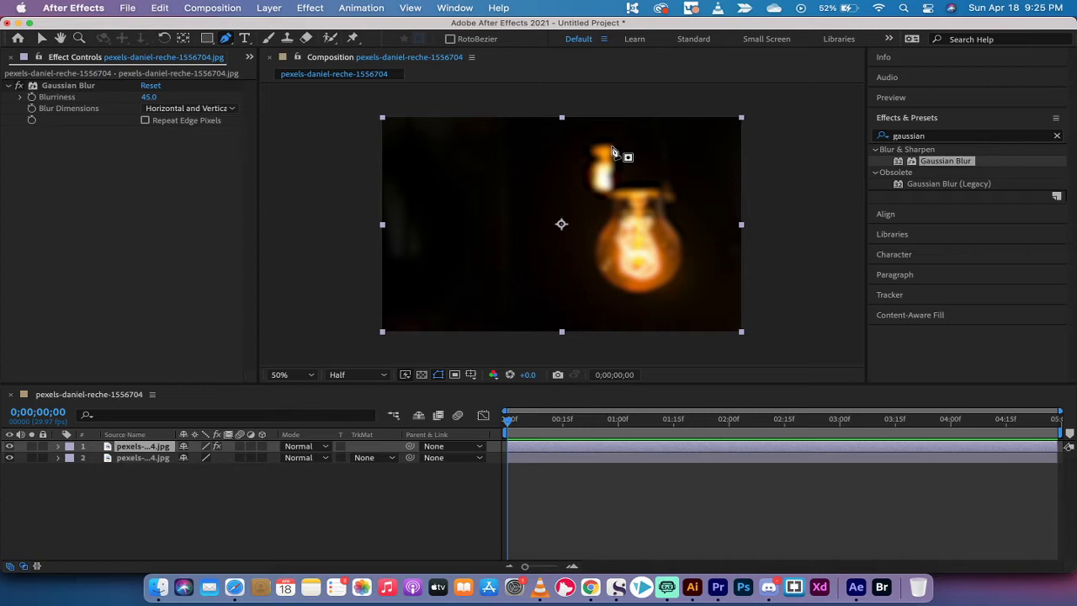
left_click(613, 146)
left_click(591, 148)
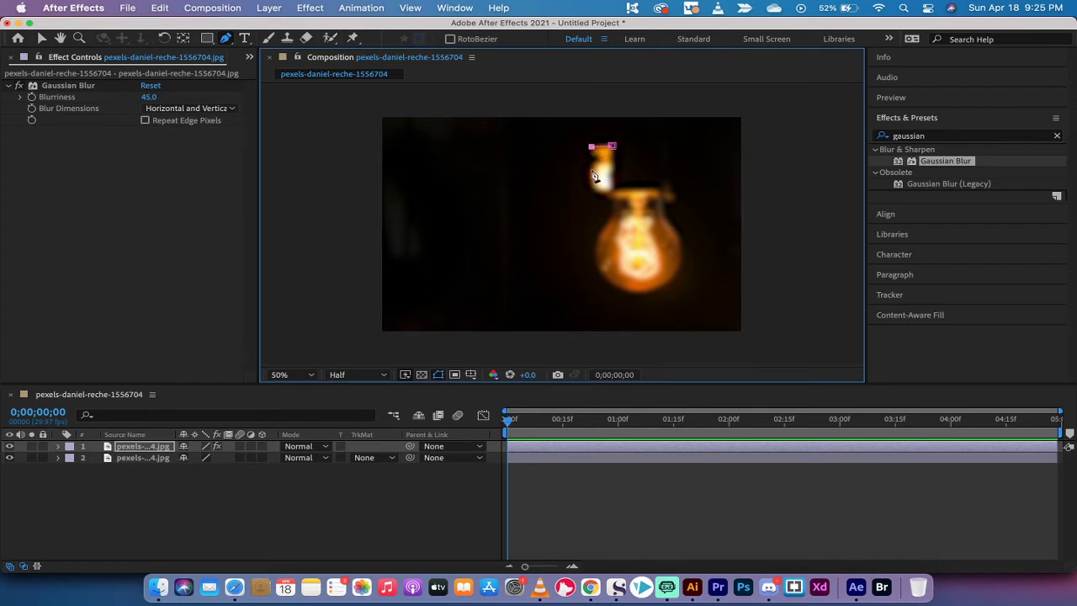
left_click(592, 186)
left_click(604, 195)
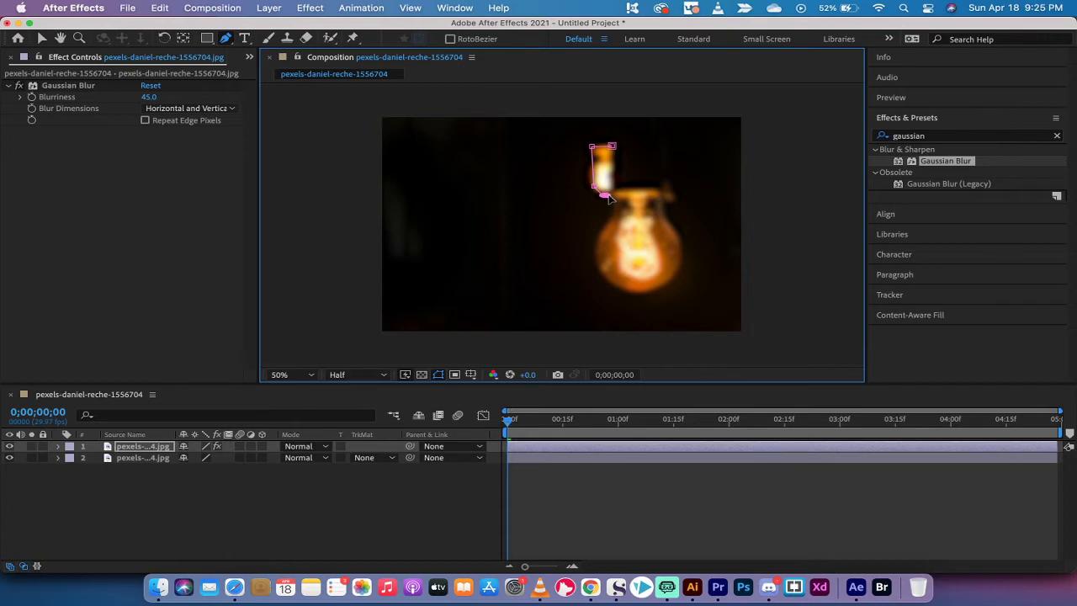
left_click(611, 219)
left_click_drag(612, 220, 608, 225)
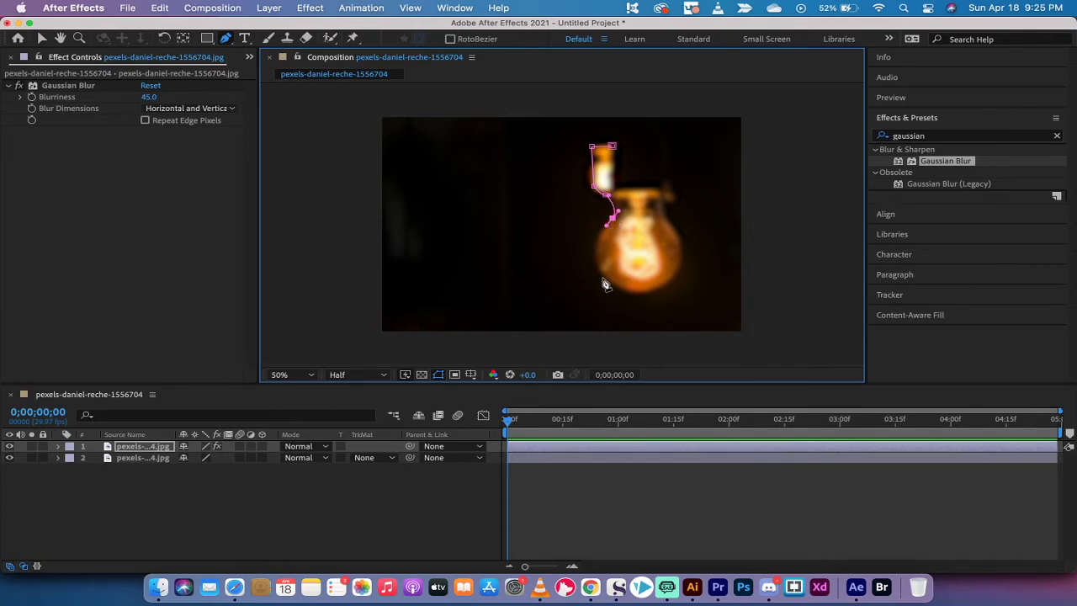
Step: Curve the mask around the bulb and back up the socket, closing it at the first point
left_click_drag(602, 275, 618, 305)
left_click(643, 295)
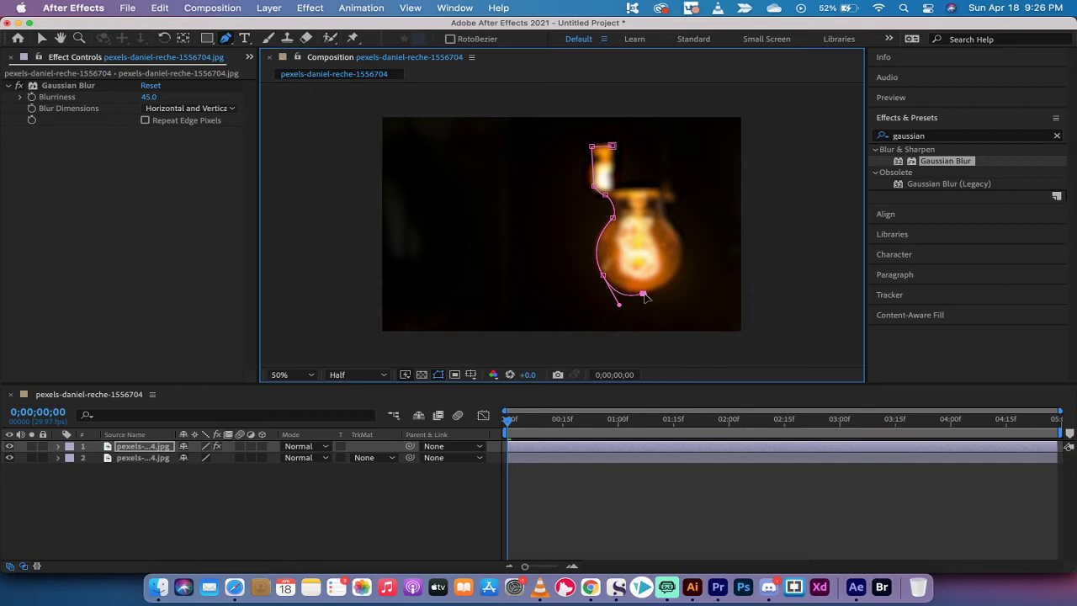
mouse_move(647, 297)
left_mouse_down()
mouse_move(659, 298)
mouse_move(648, 306)
mouse_move(646, 297)
left_mouse_up()
left_click_drag(683, 255, 682, 227)
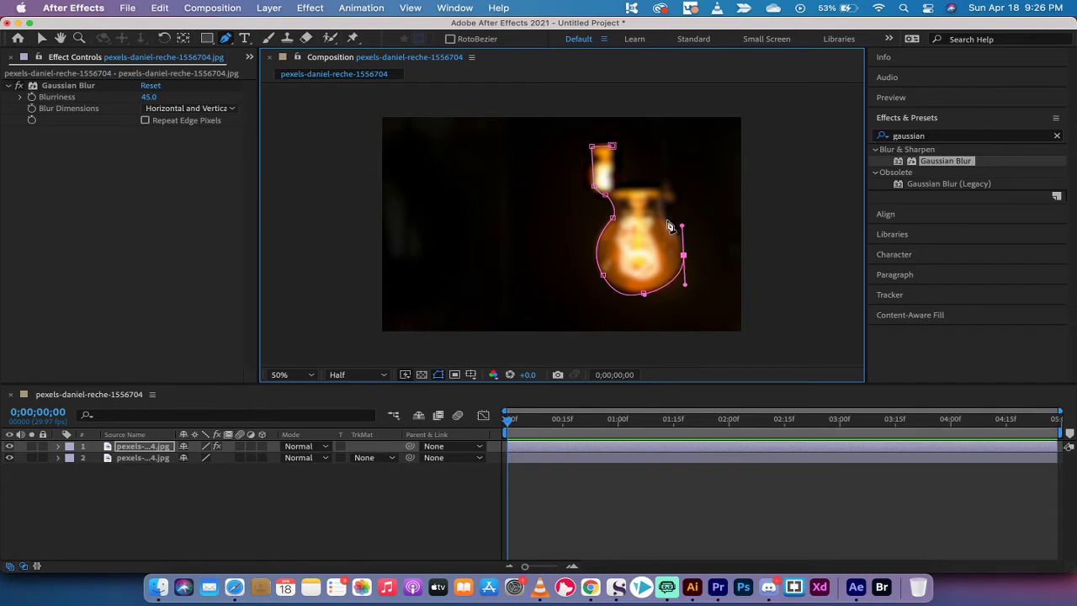
left_click(664, 203)
left_click(676, 202)
left_click(671, 182)
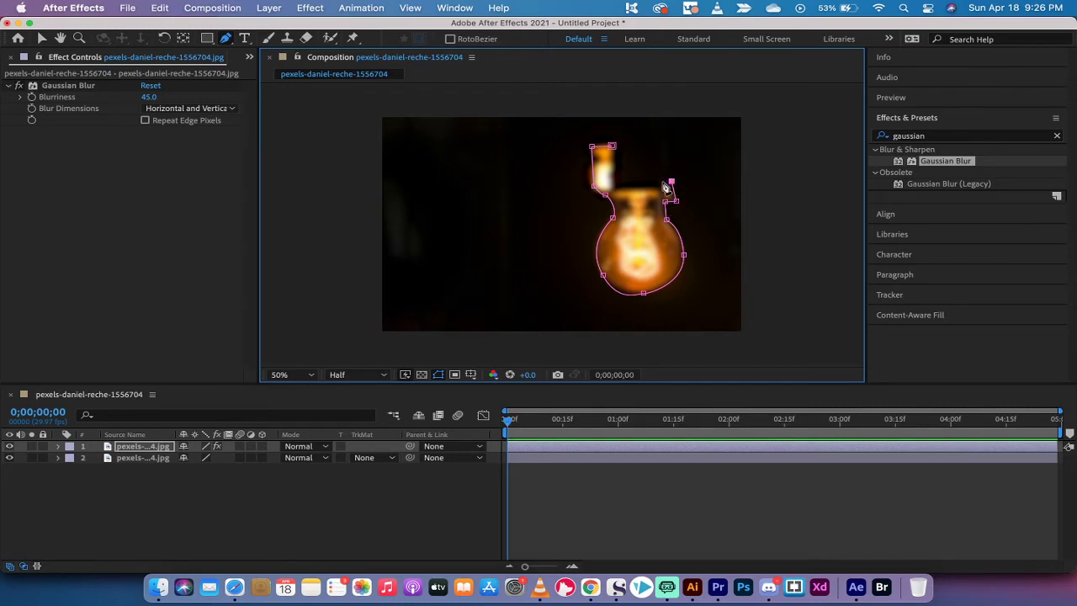
left_click(662, 181)
left_click(663, 192)
left_click(618, 190)
left_click(612, 148)
Step: Expand the top layer's Mask 1 and set its Mask Feather to 100 pixels
left_click(135, 447)
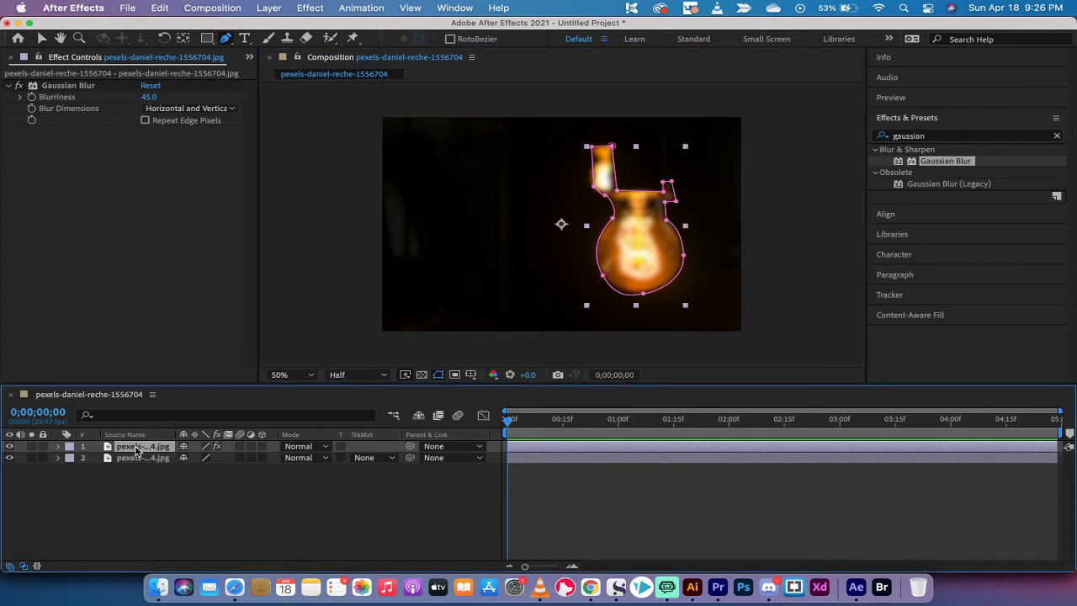
left_click(58, 447)
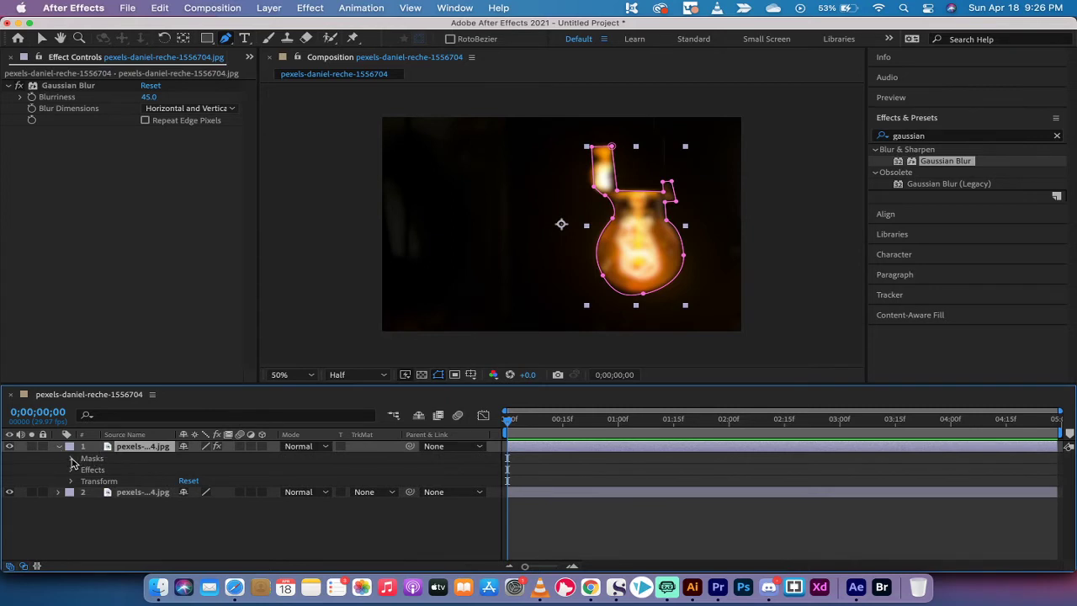
left_click(73, 462)
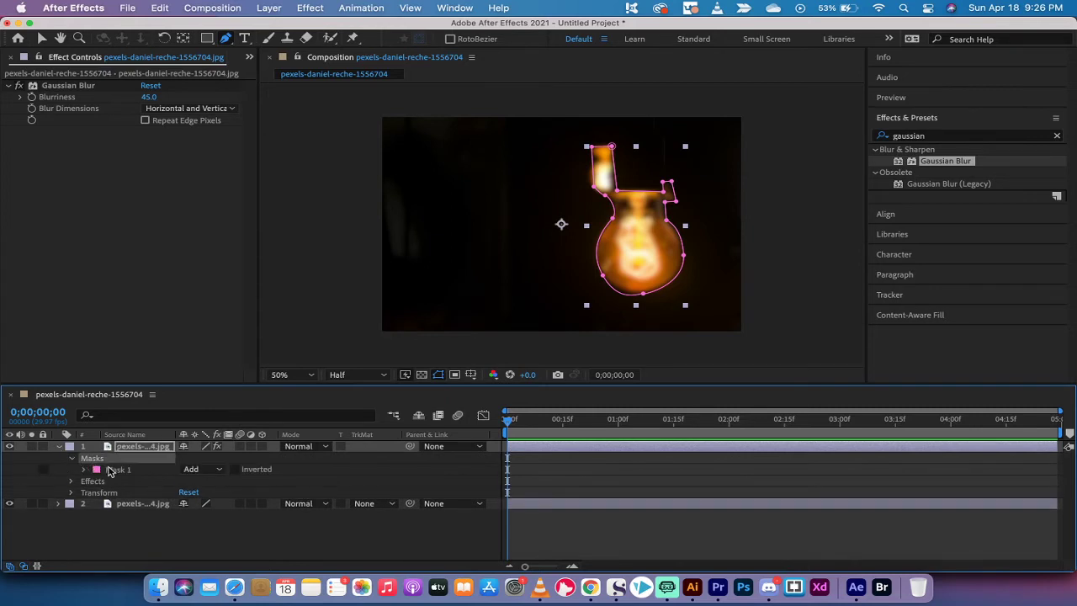
left_click(116, 471)
left_click(84, 469)
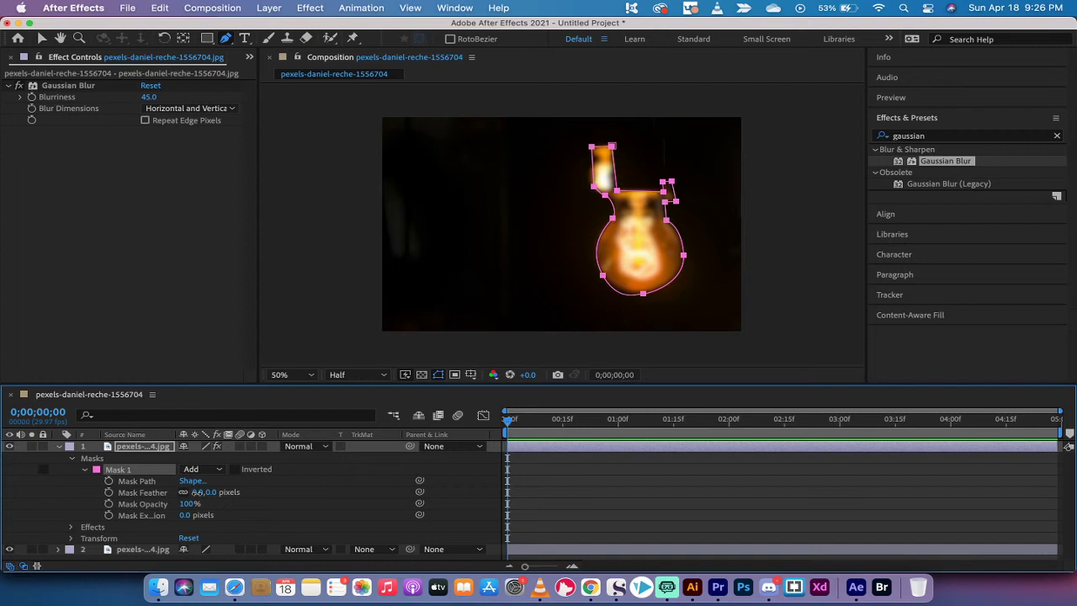
left_click_drag(198, 491, 269, 491)
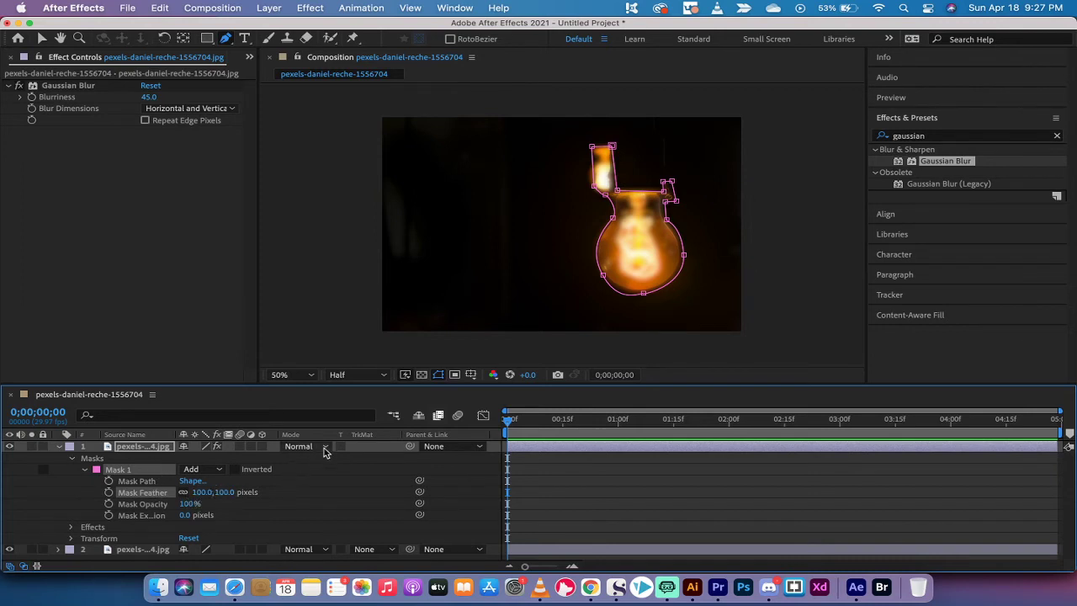
left_click(143, 447)
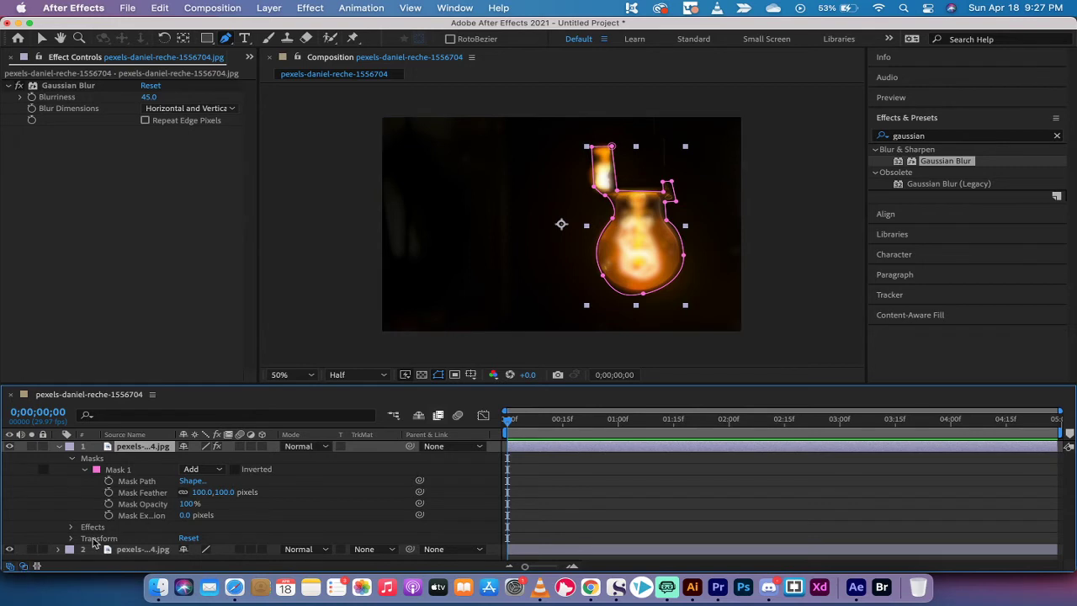
left_click(25, 566)
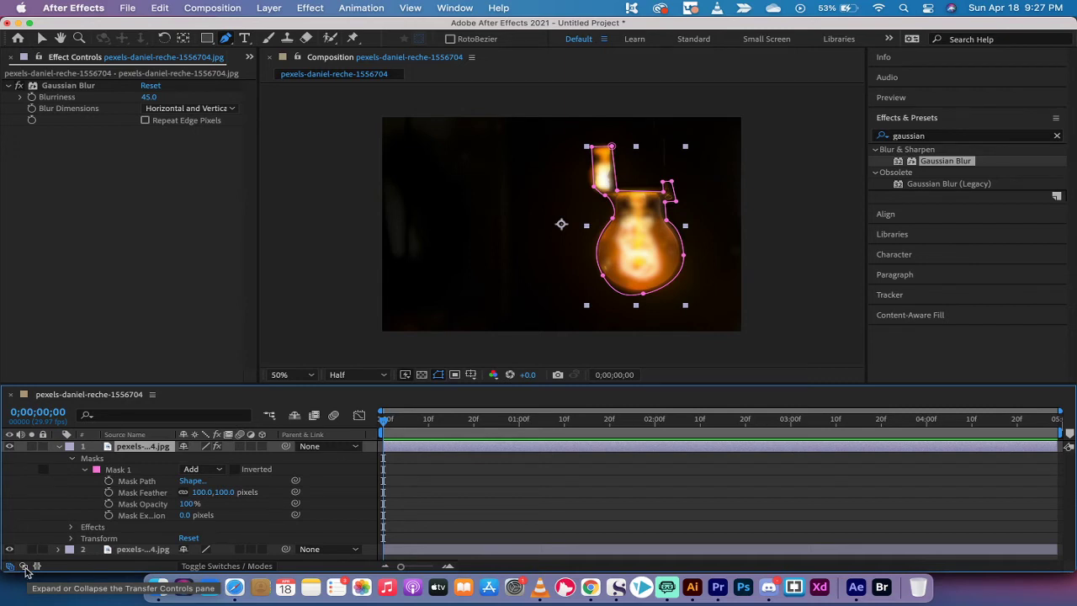
Step: Change the blurred top bulb layer's blending mode from Normal to Screen
left_click(24, 566)
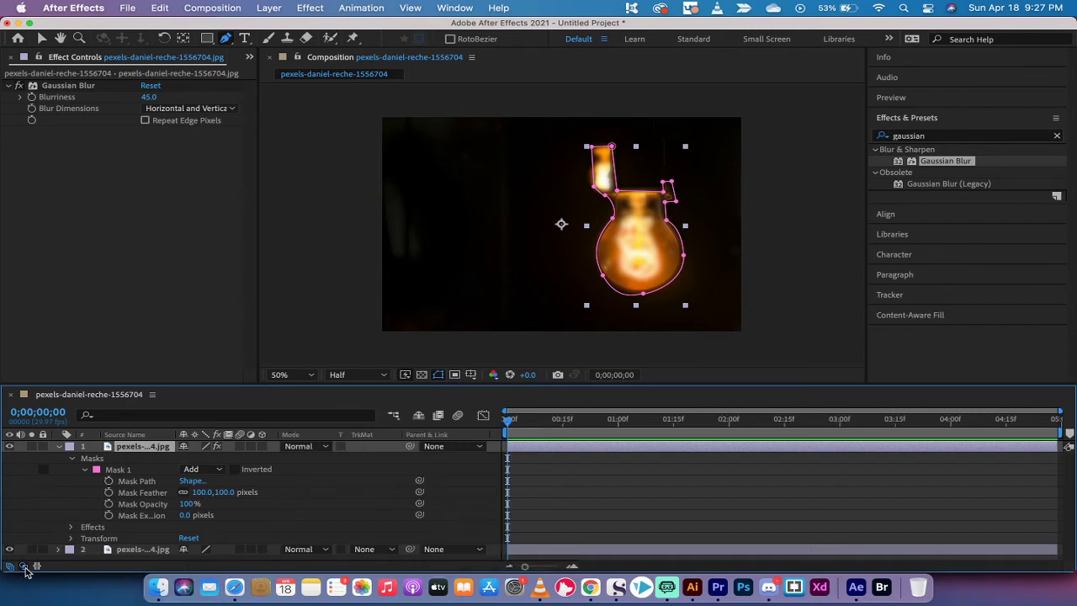
left_click(326, 449)
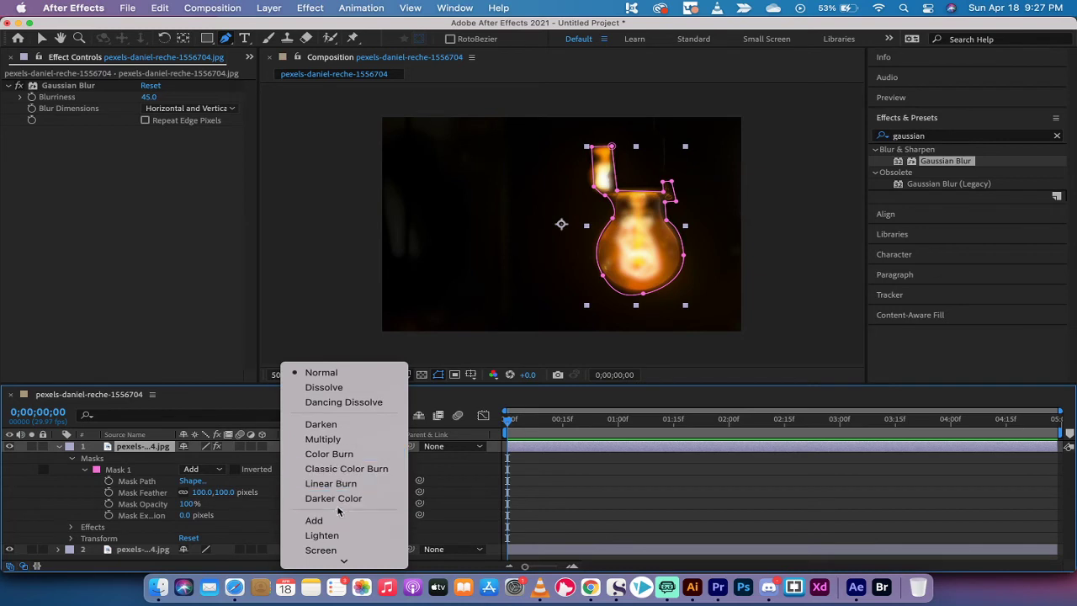
scroll(336, 513, "down", 2)
left_click(338, 520)
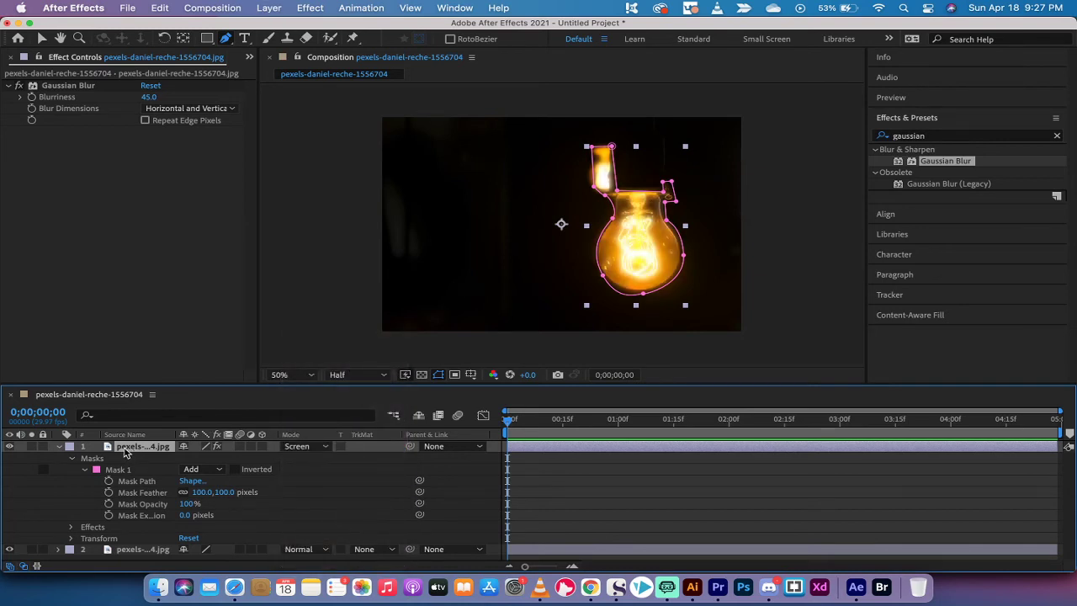
left_click(60, 449)
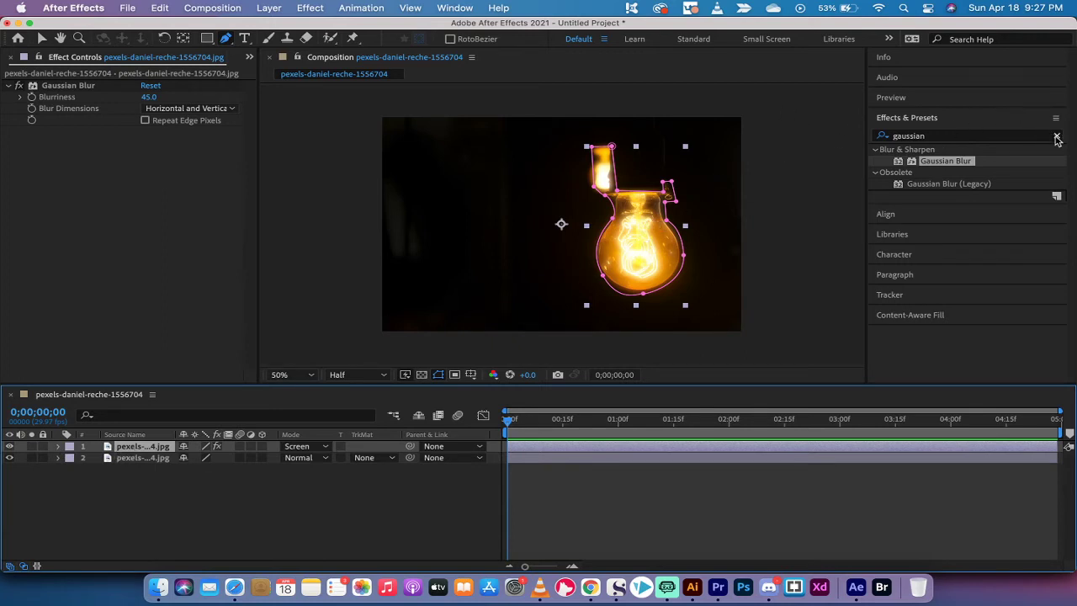
Step: Clear the gaussian search, then select Opacity Flash - random under Animation Presets > Behaviors
left_click(1057, 137)
left_click(915, 119)
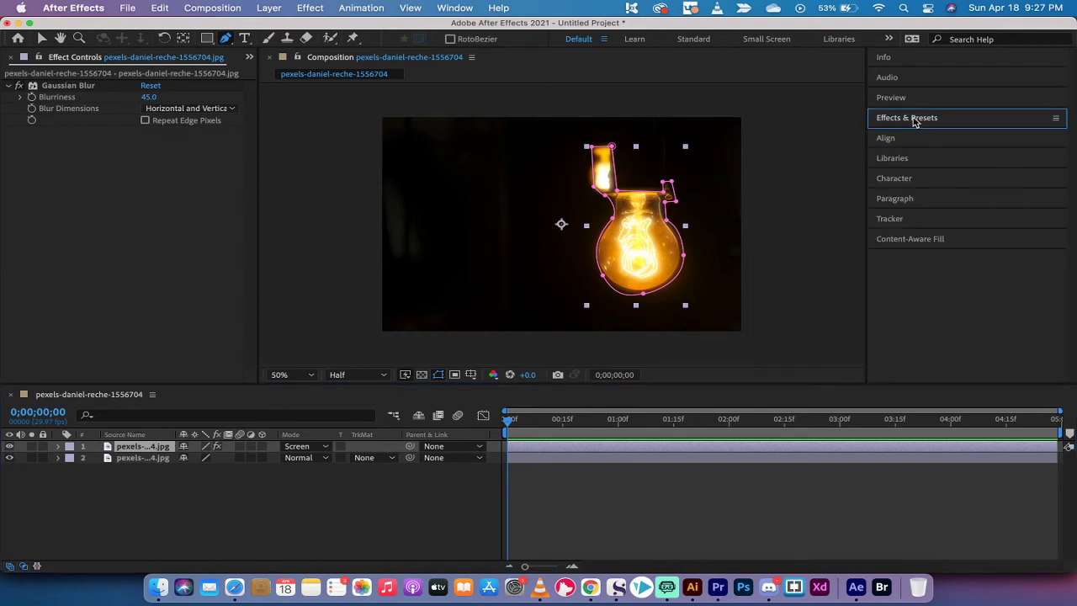
left_click(914, 120)
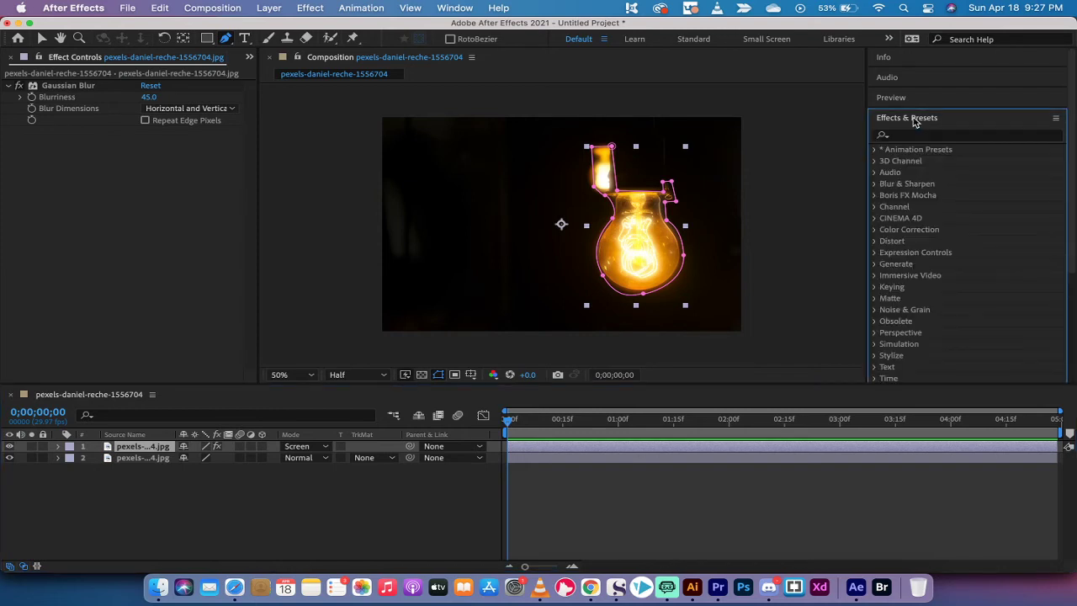
left_click(875, 151)
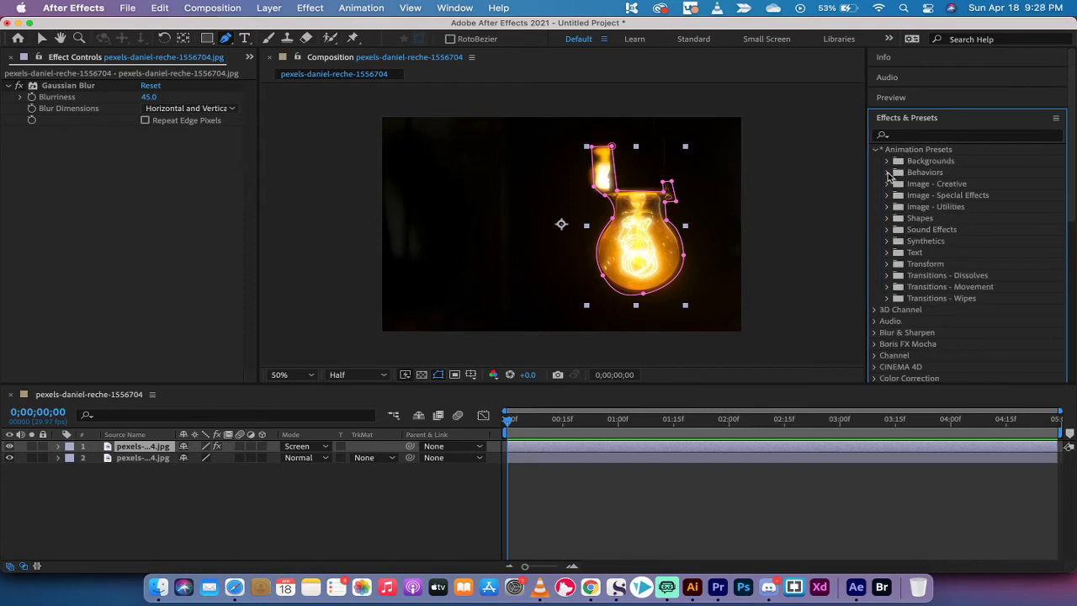
left_click(887, 172)
scroll(943, 256, "down", 5)
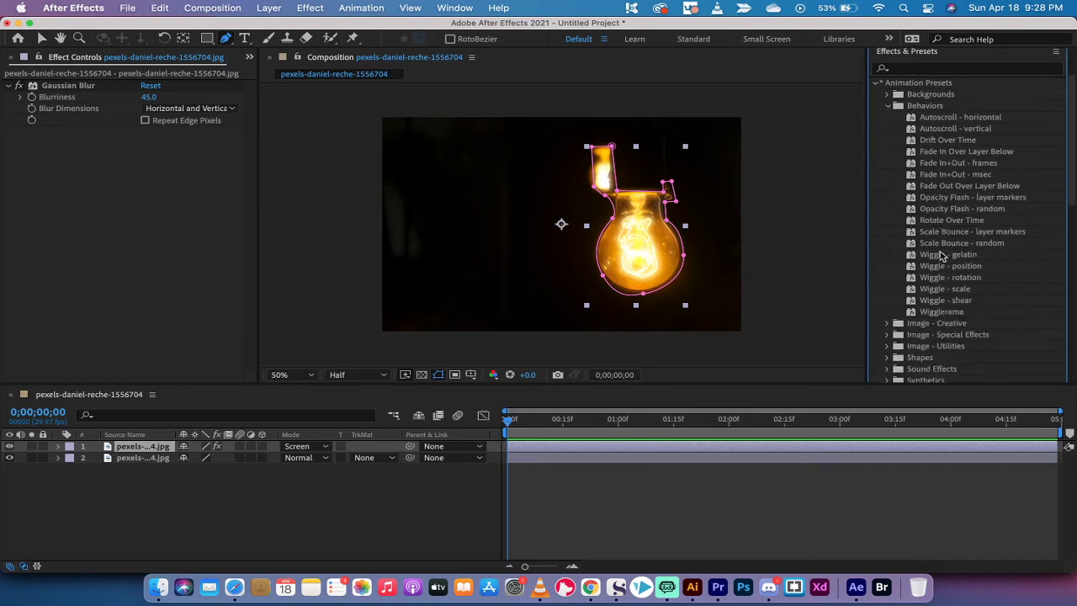
scroll(943, 256, "up", 3)
left_click(940, 212)
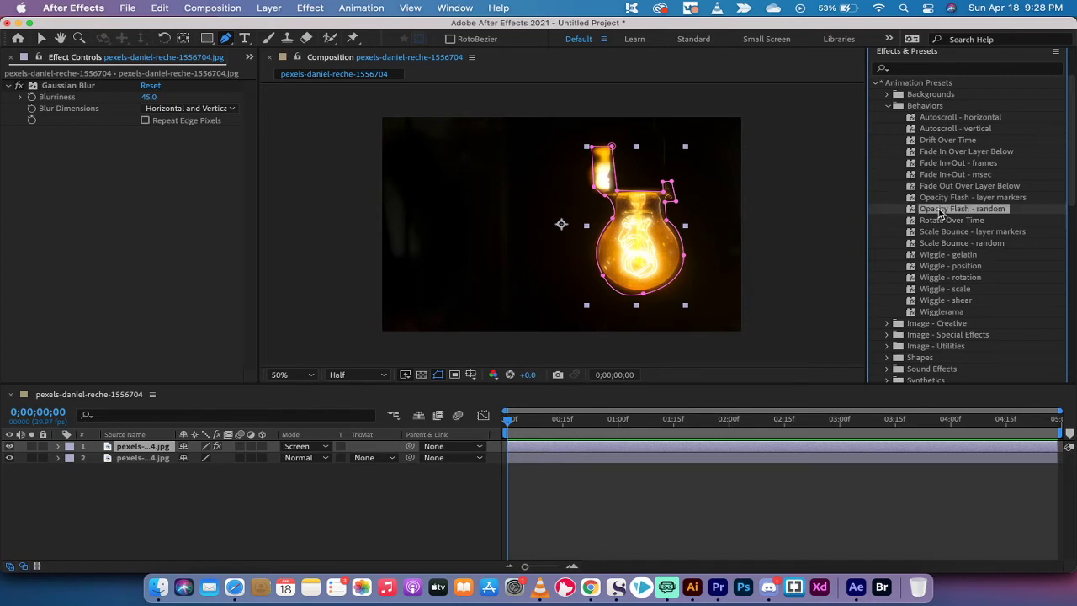
Step: Drop Opacity Flash - random onto the glow layer and preview the flickering bulb
left_click_drag(941, 214, 641, 243)
key("v")
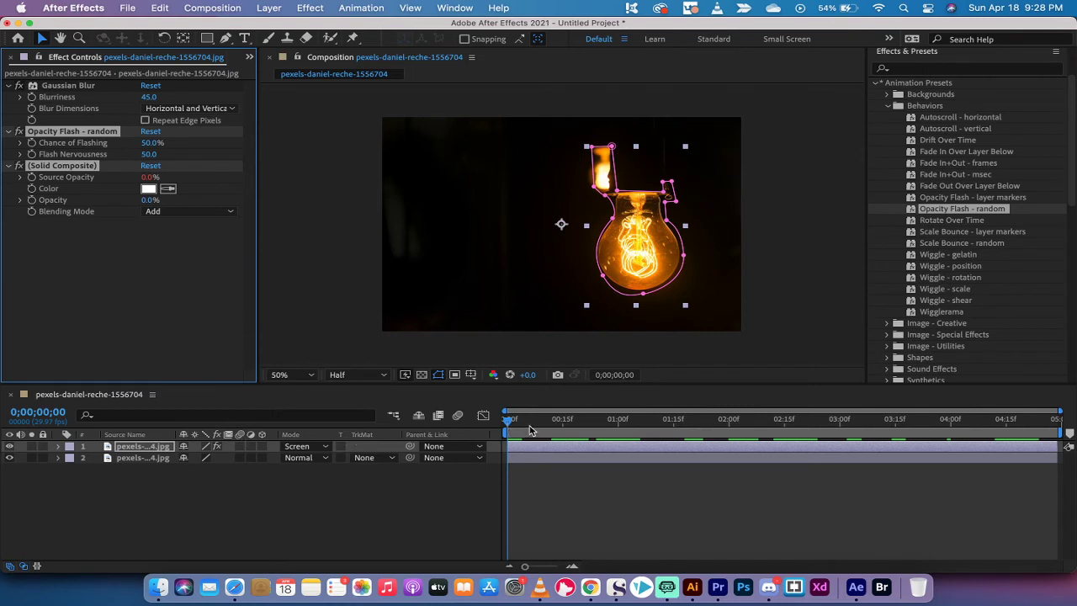
left_click(439, 429)
key("space")
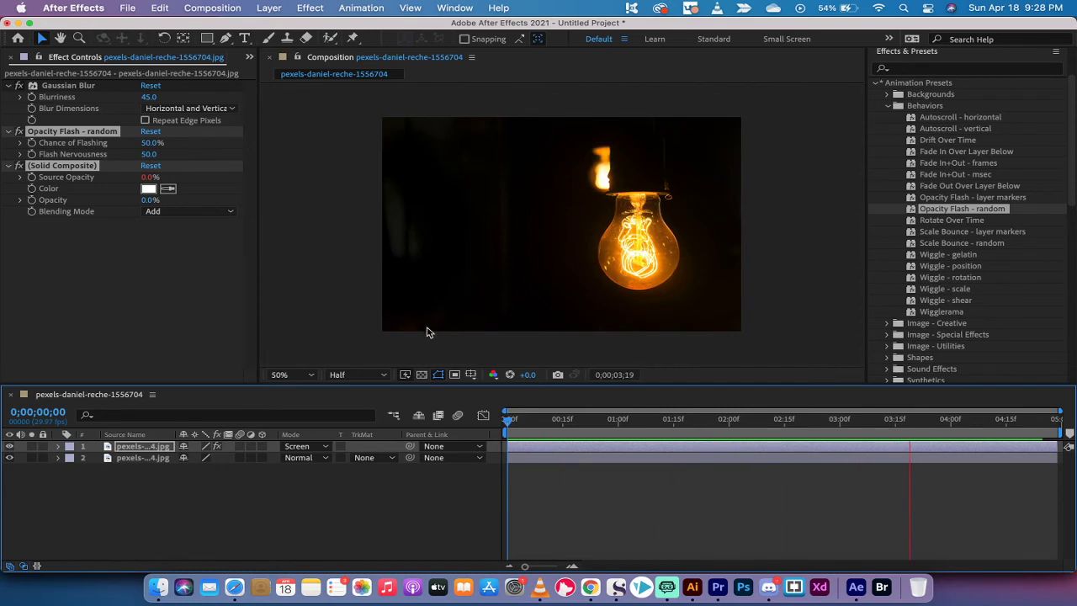
key("space")
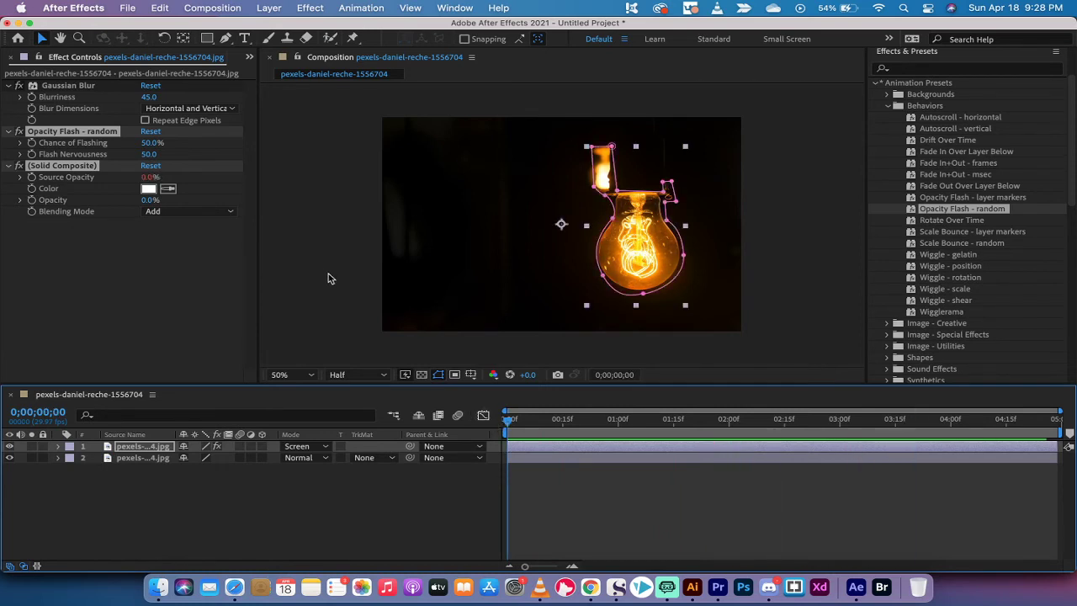
left_click(477, 318)
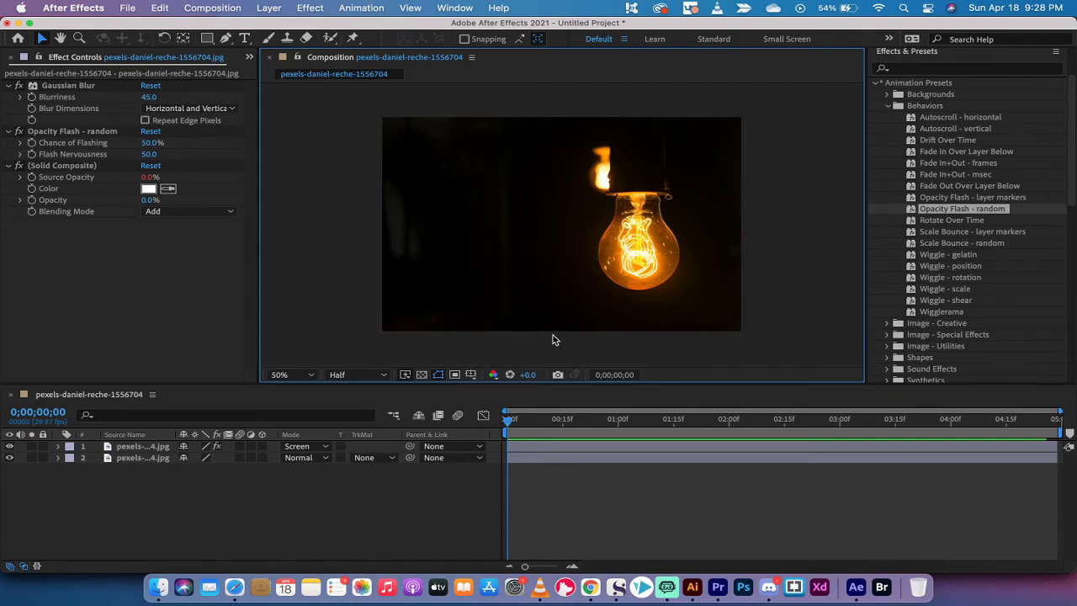
key("space")
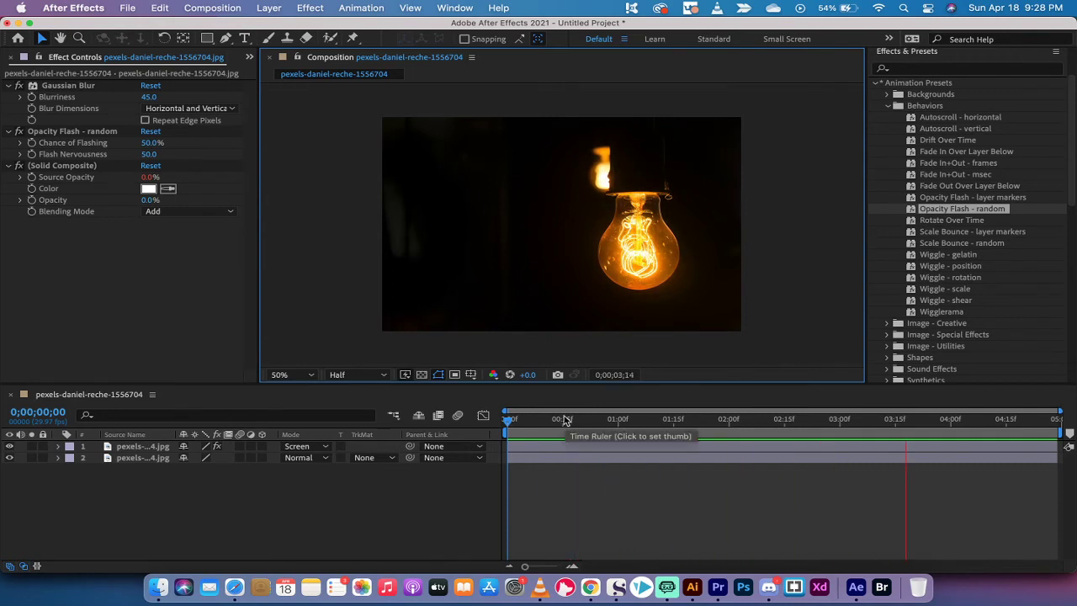
left_click(504, 421)
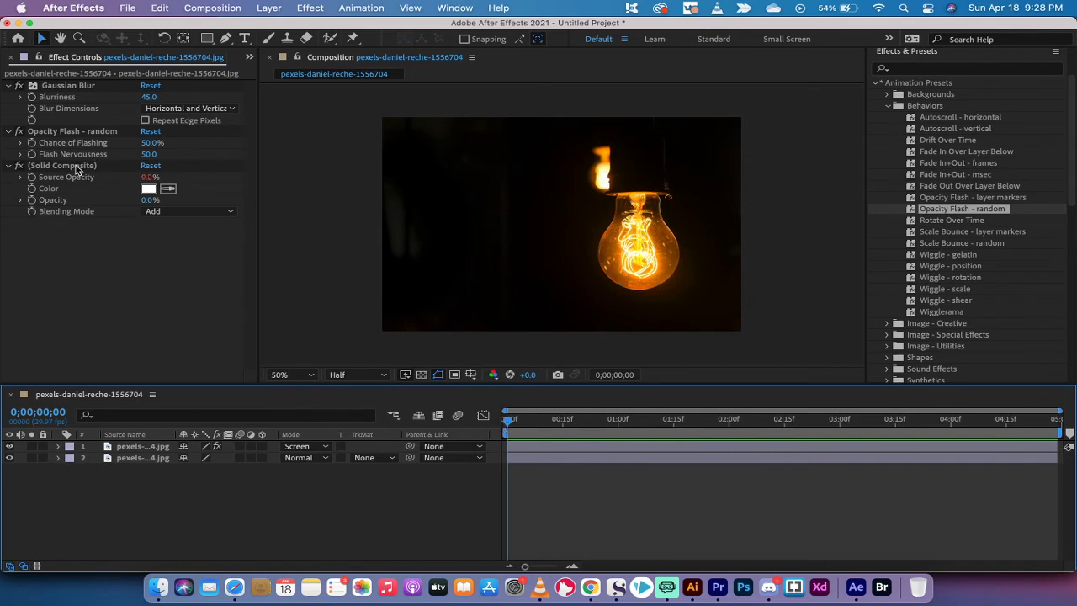
Step: On the top glow layer, set Opacity Flash Chance of Flashing to 70.3% and Flash Nervousness to 149.3
left_click(145, 448)
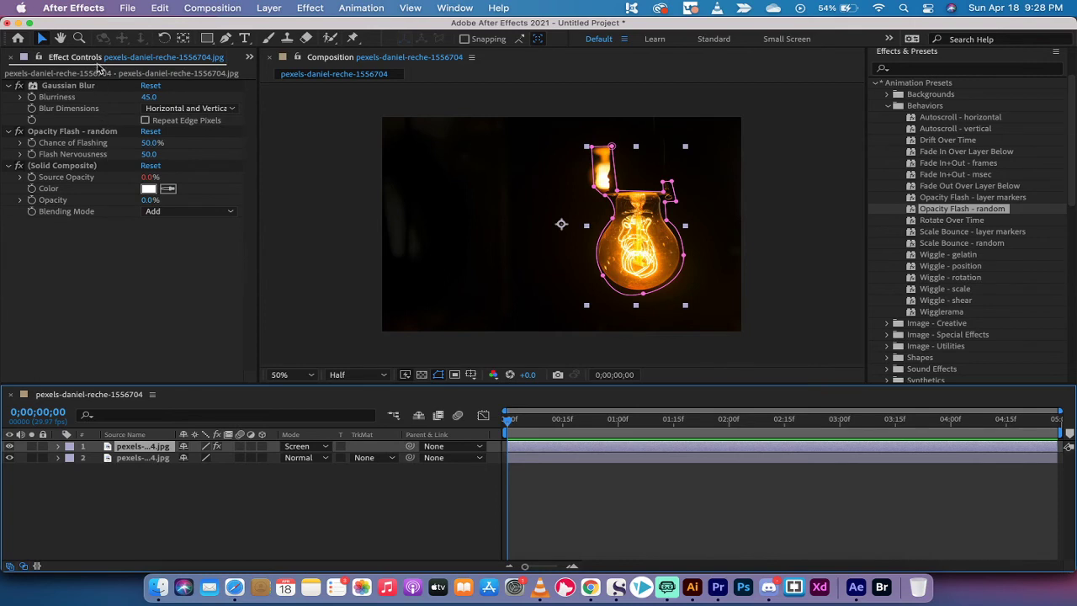
left_click(74, 132)
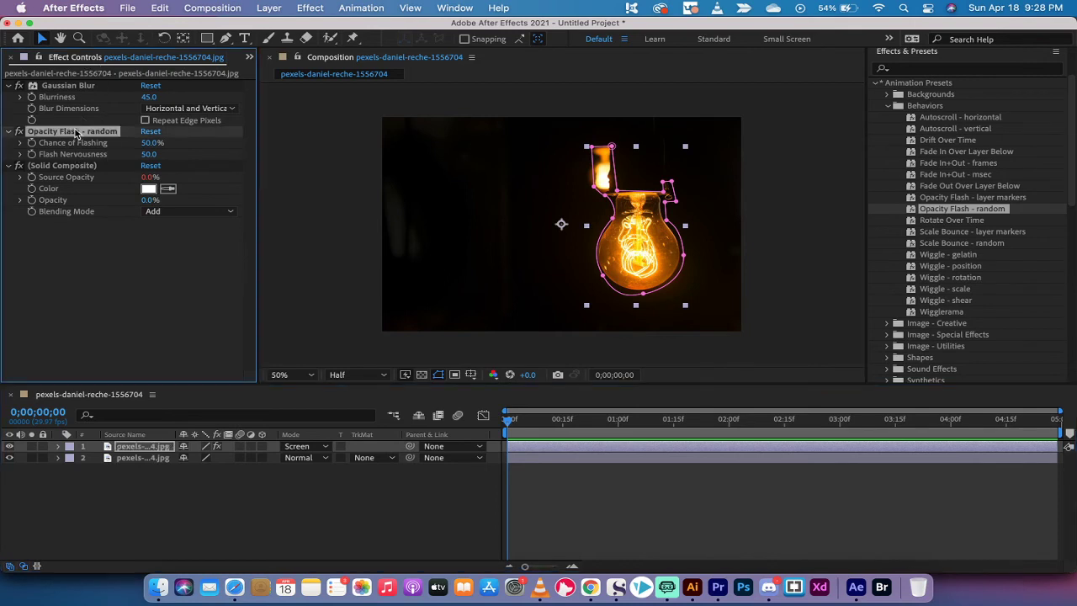
left_click(20, 143)
left_click(20, 173)
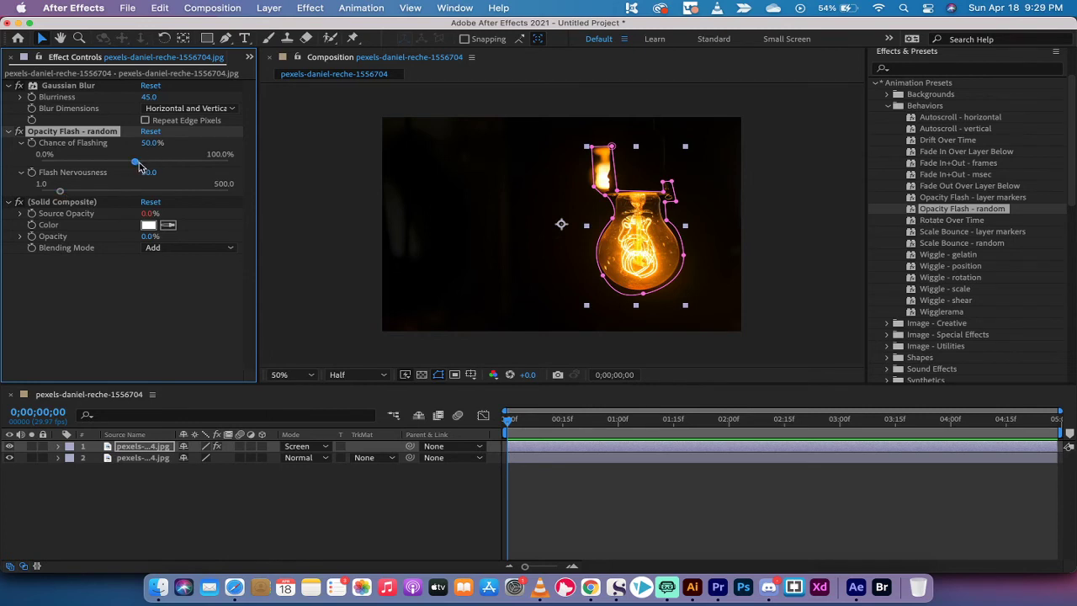
left_click_drag(137, 165, 174, 168)
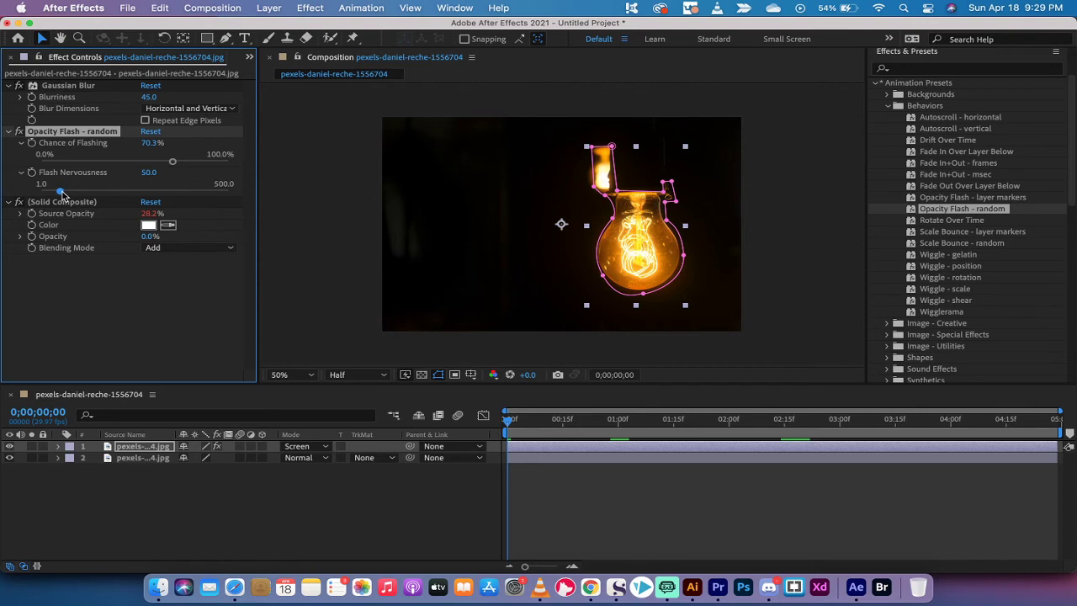
left_click_drag(59, 193, 81, 195)
left_click_drag(88, 194, 96, 195)
Step: Preview the nervous glow flicker, then return to the start of the composition
left_click_drag(520, 422, 458, 420)
left_click(328, 244)
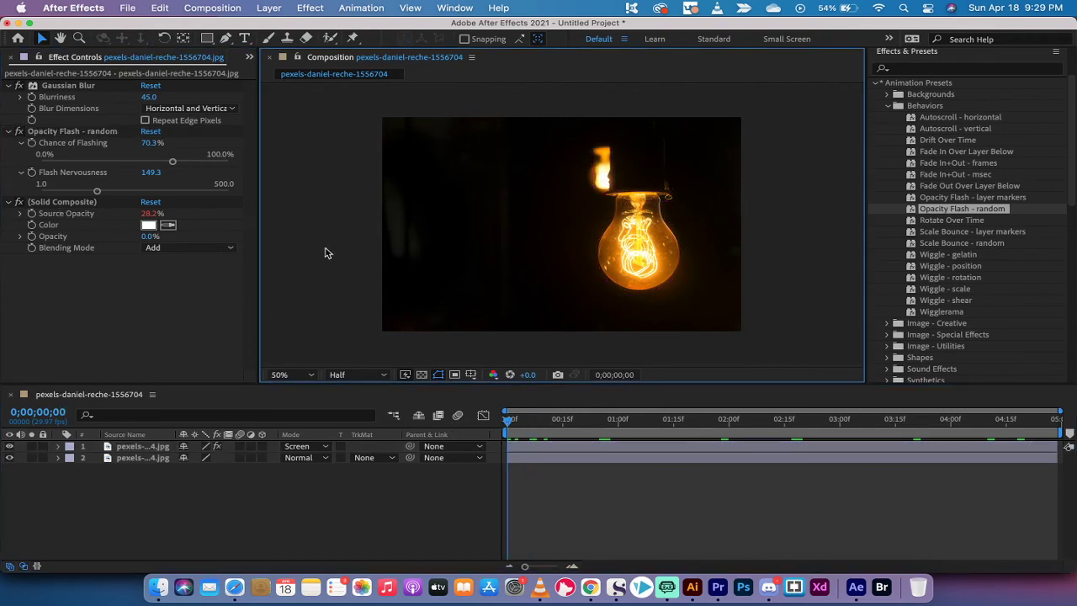
key("space")
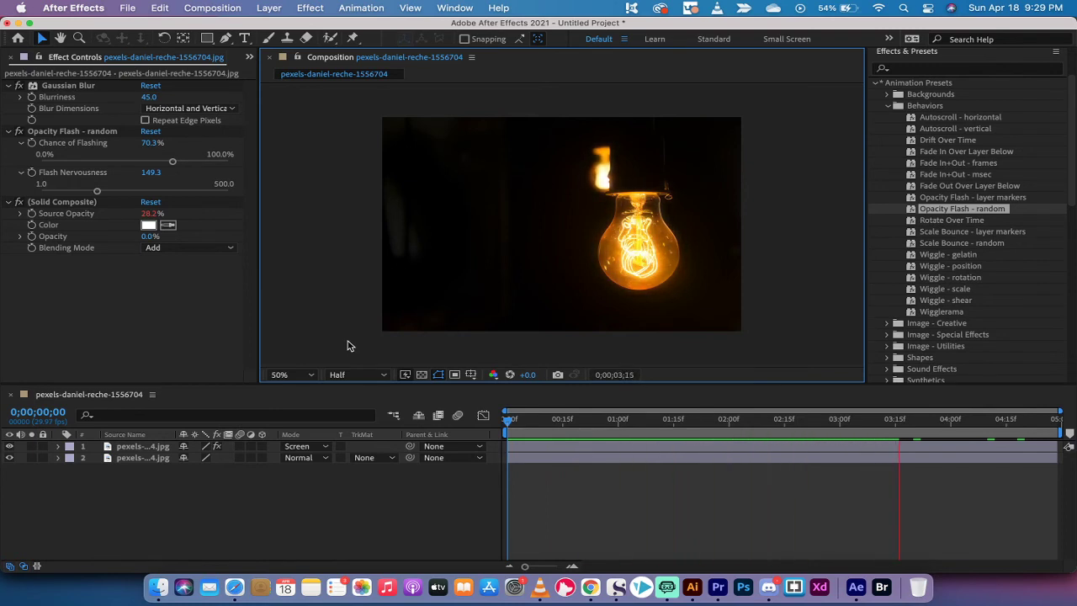
key("space")
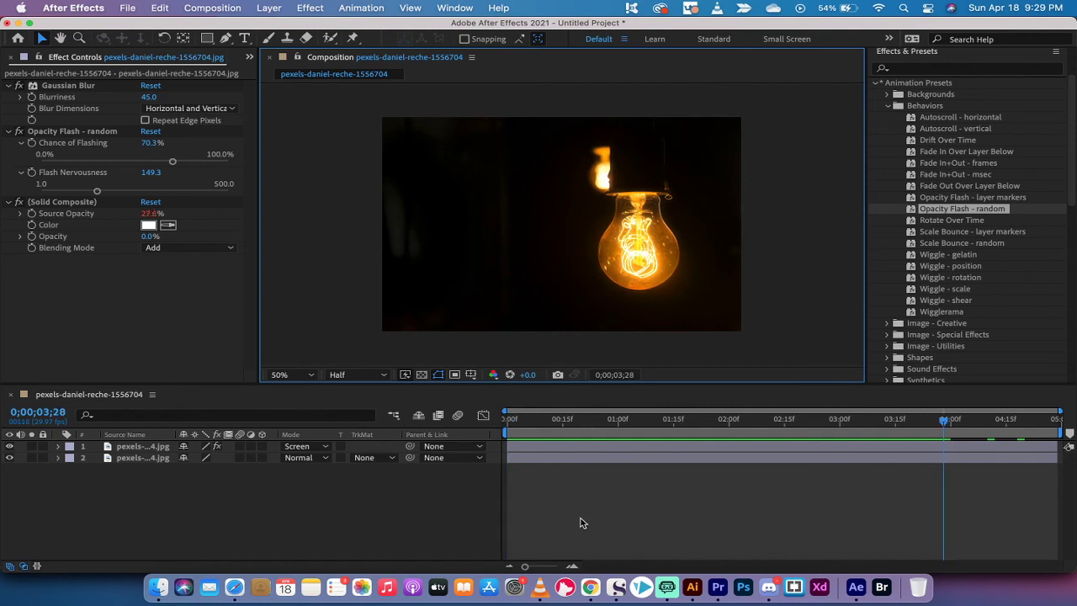
left_click_drag(553, 421, 507, 421)
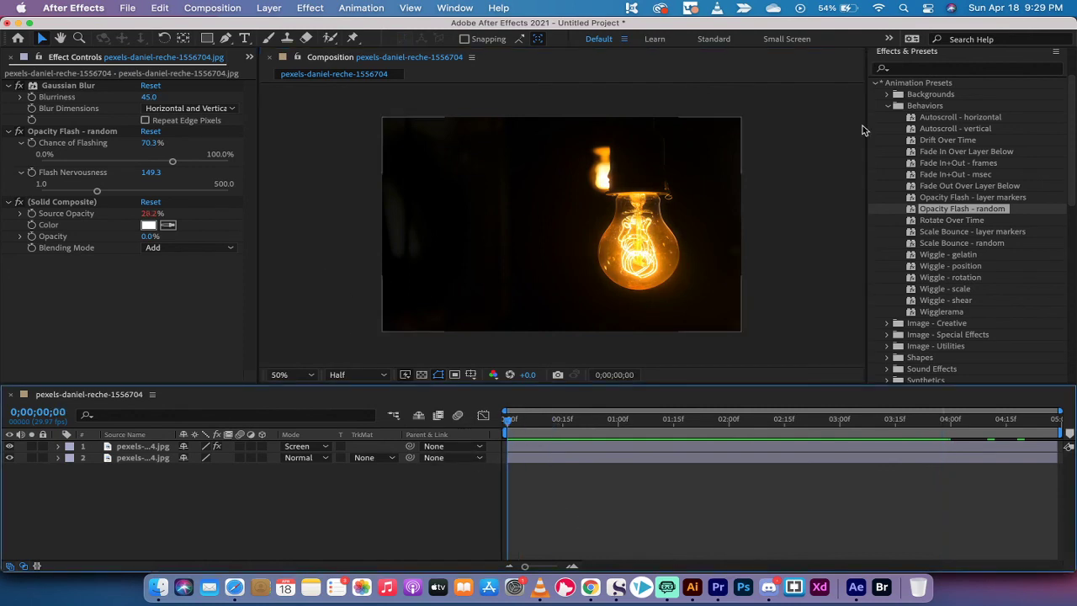
Step: Apply Strobe Light from the Stylize category in Effects & Presets to the top glow layer
left_click(888, 107)
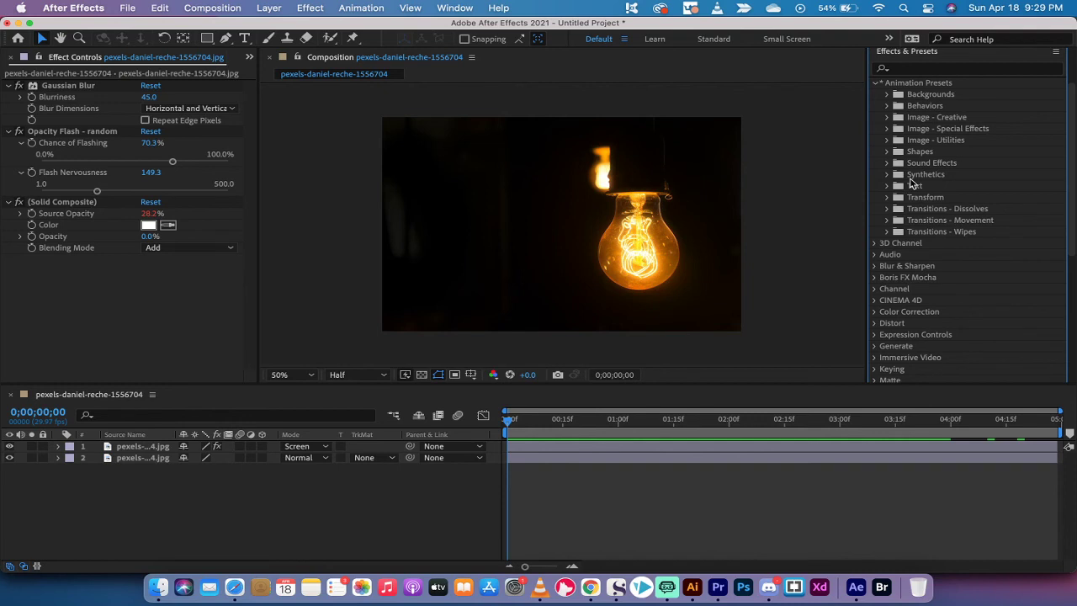
scroll(912, 183, "down", 3)
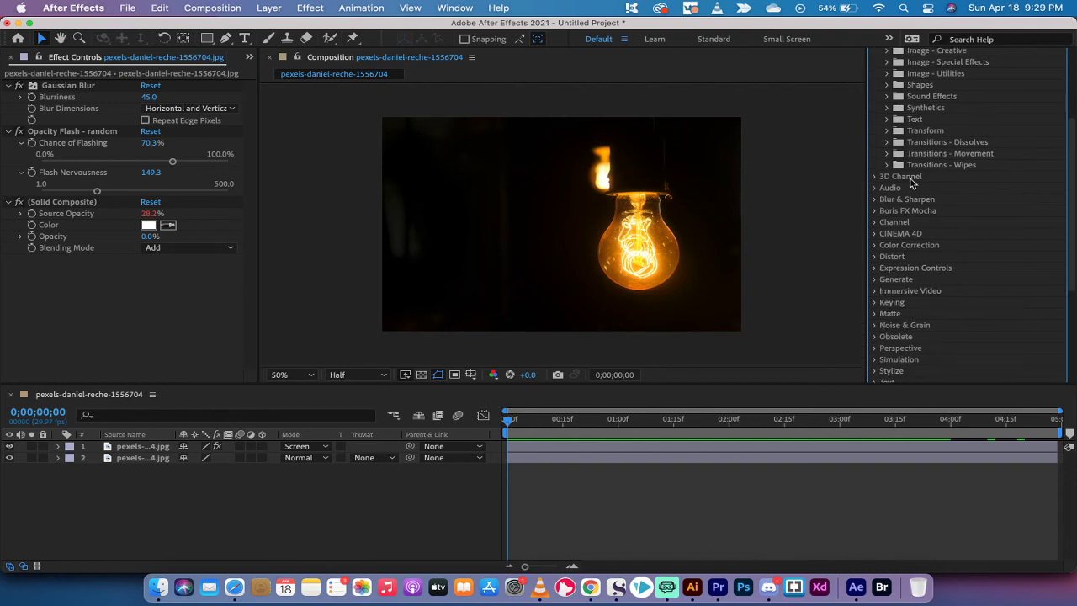
scroll(912, 184, "down", 3)
scroll(916, 256, "down", 4)
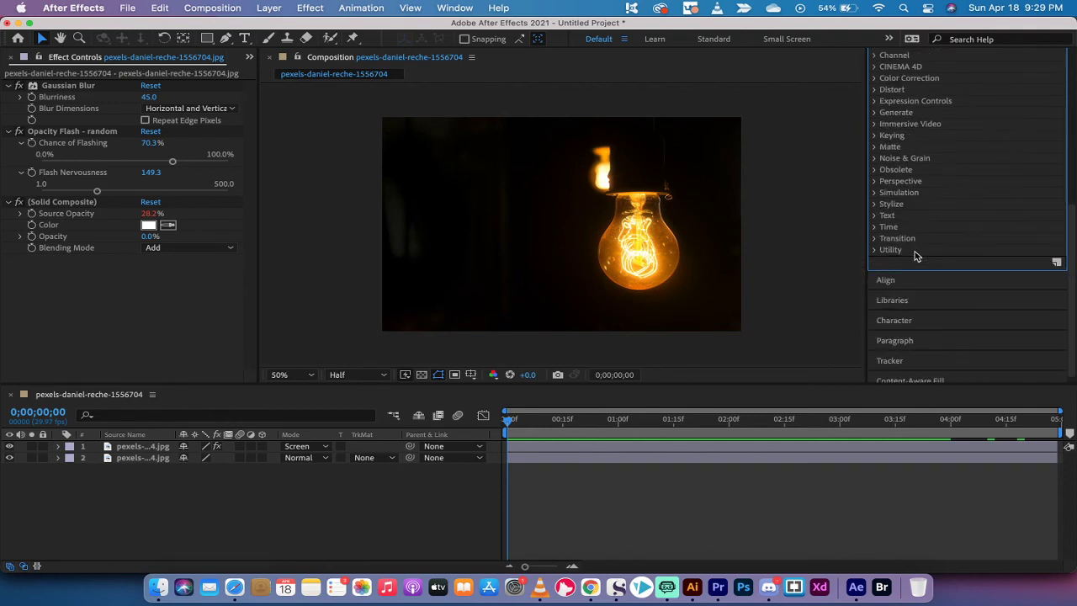
left_click(874, 204)
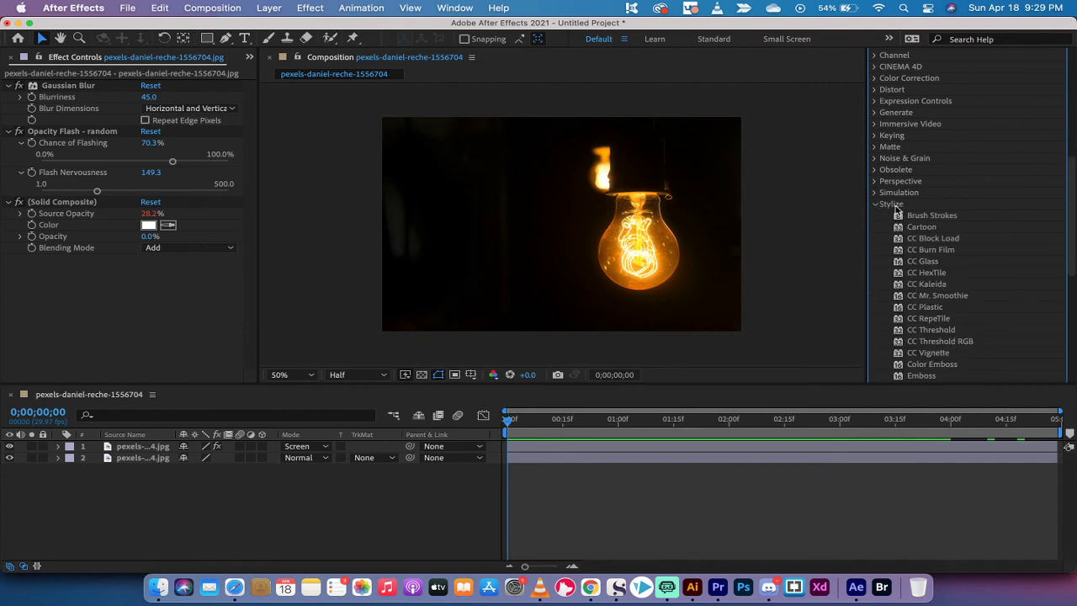
scroll(897, 210, "down", 3)
scroll(923, 264, "down", 4)
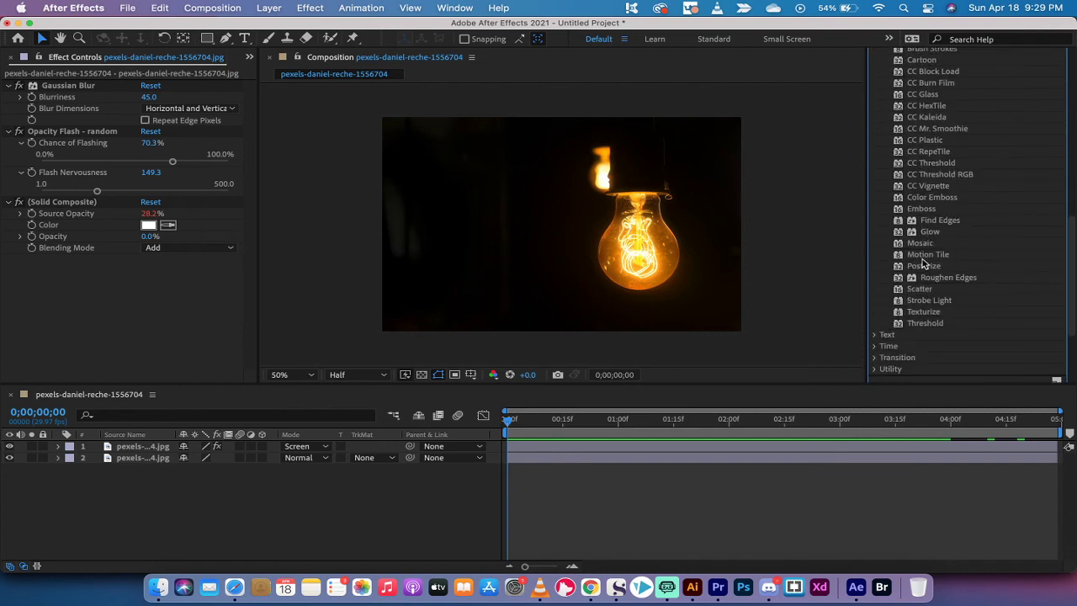
left_click(925, 301)
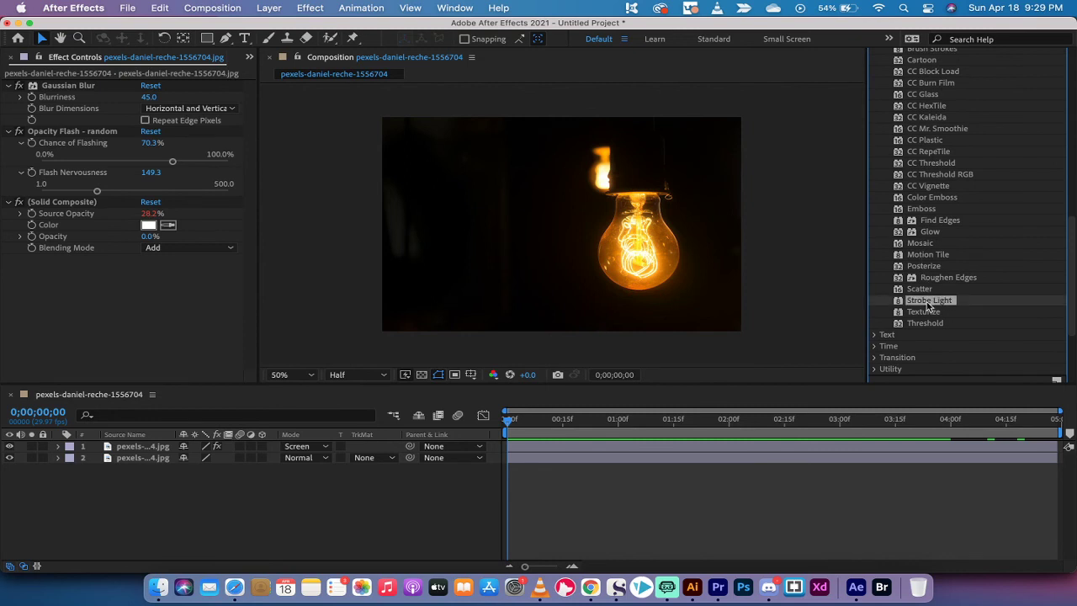
left_click_drag(928, 308, 645, 243)
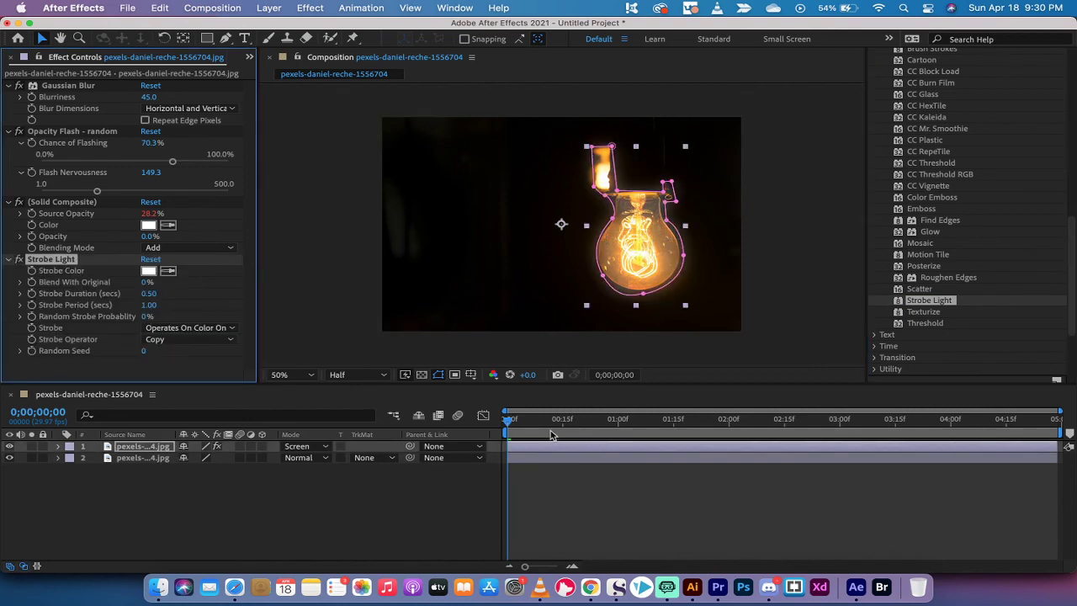
Step: Preview the default white strobe flicker
key("space")
key("space")
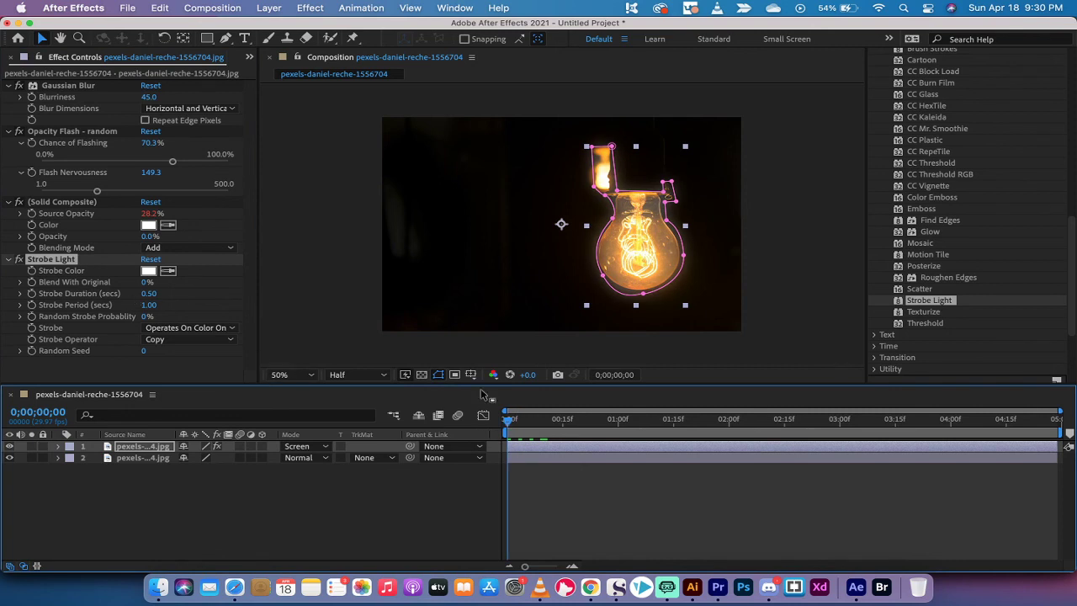
key("space")
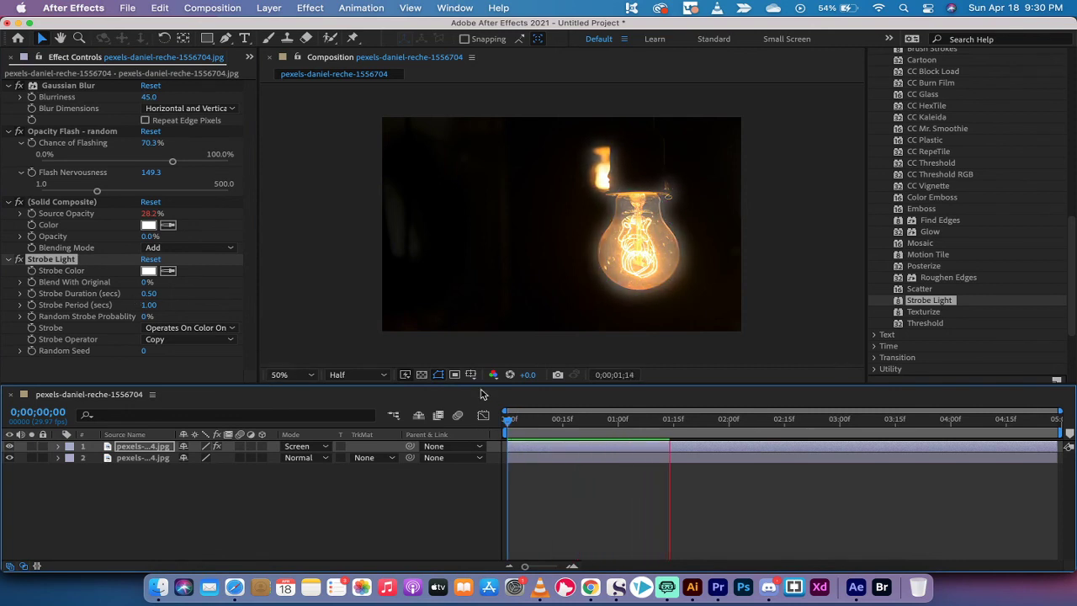
key("space")
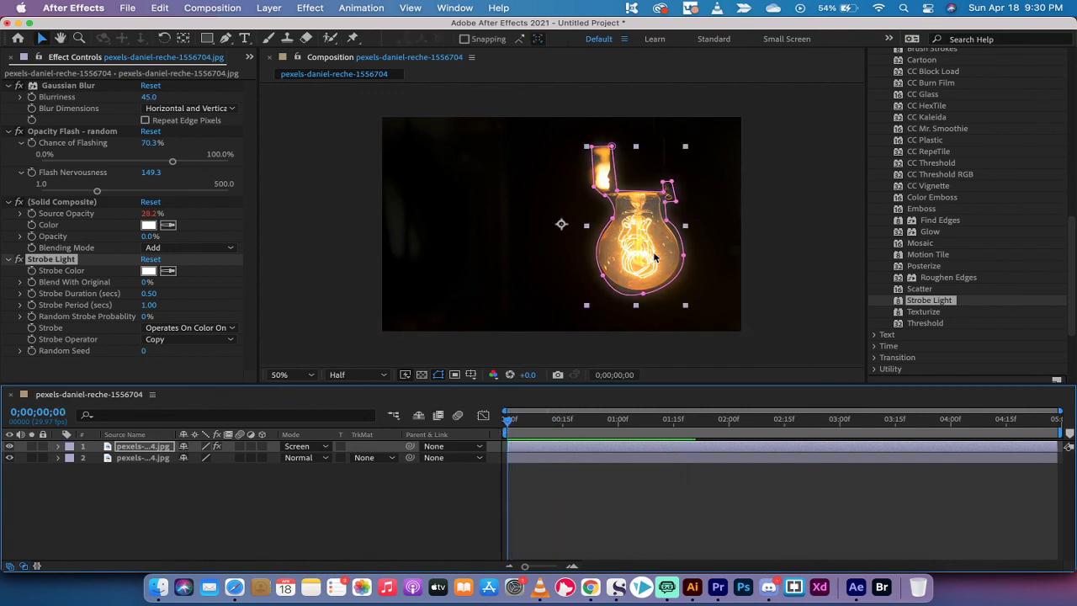
Step: Set Strobe Color to the bulb's orange, C97205, sampled with the eyedropper
left_click(74, 277)
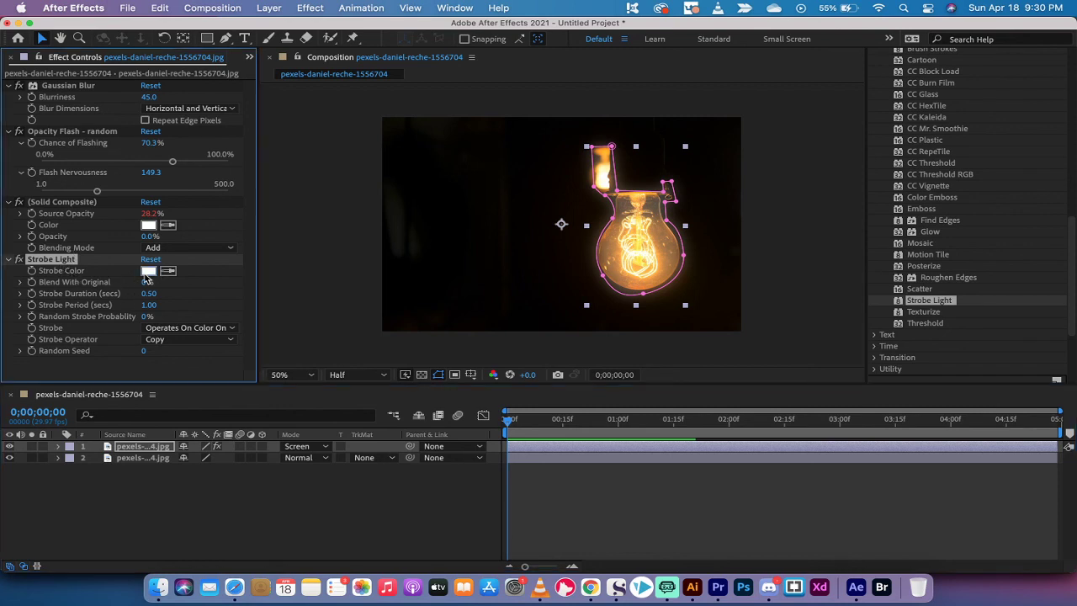
left_click(148, 272)
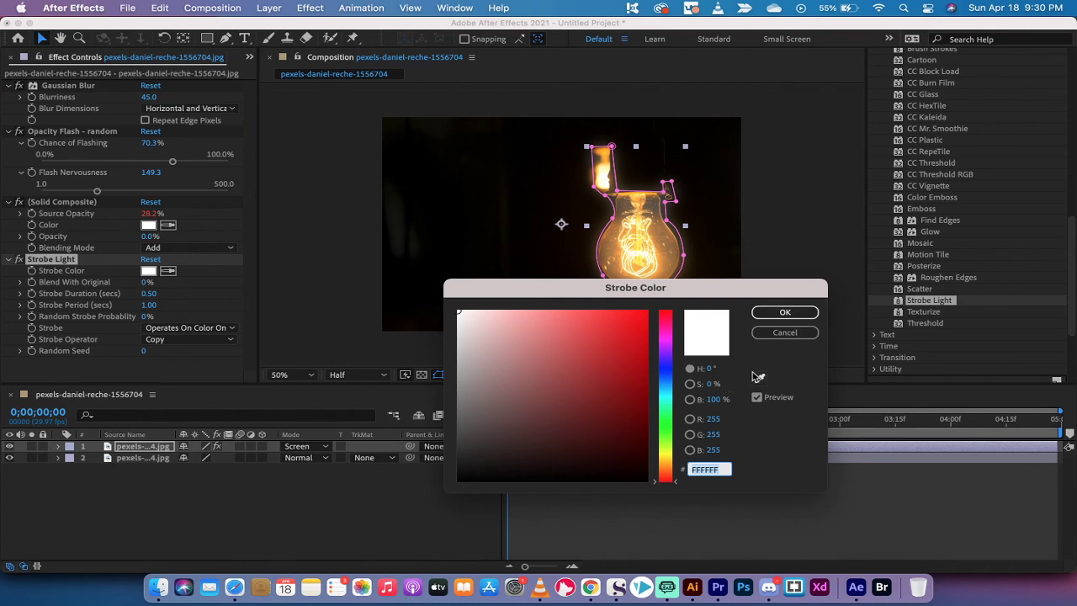
left_click(757, 377)
left_click(661, 253)
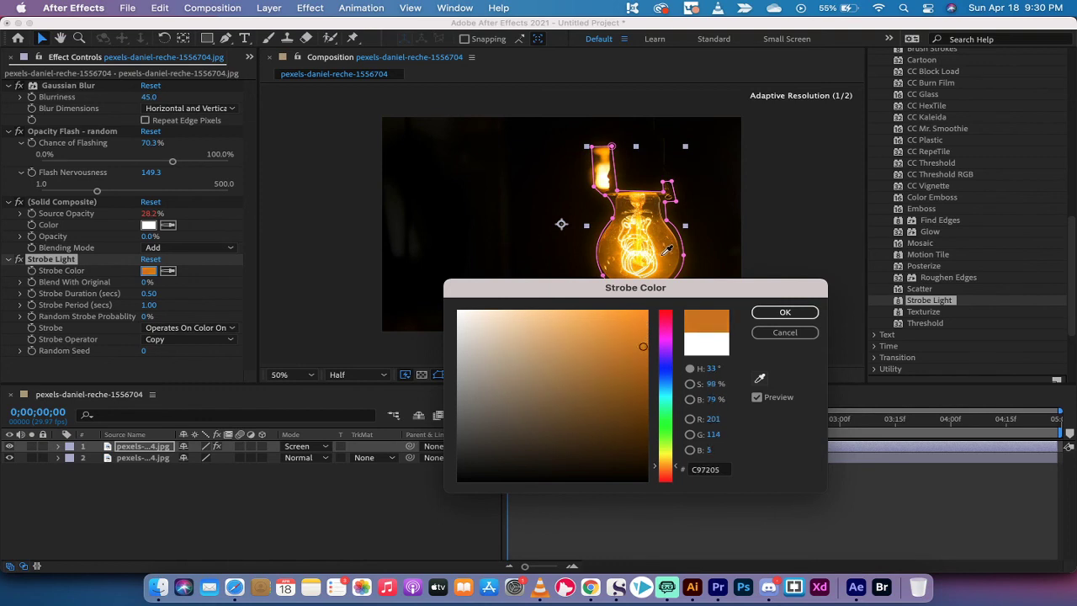
left_click(666, 250)
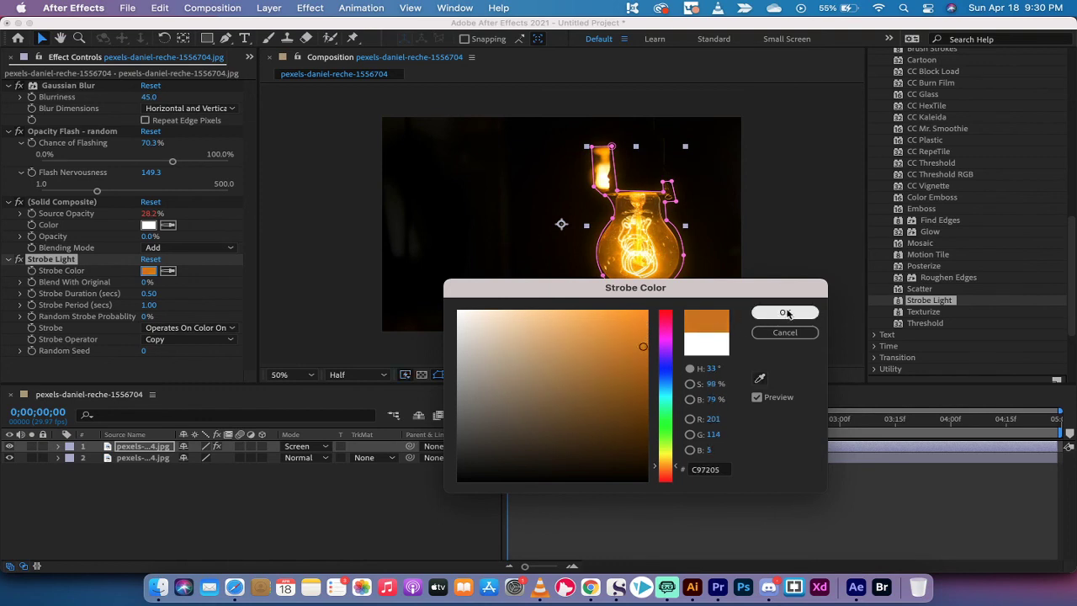
left_click(785, 313)
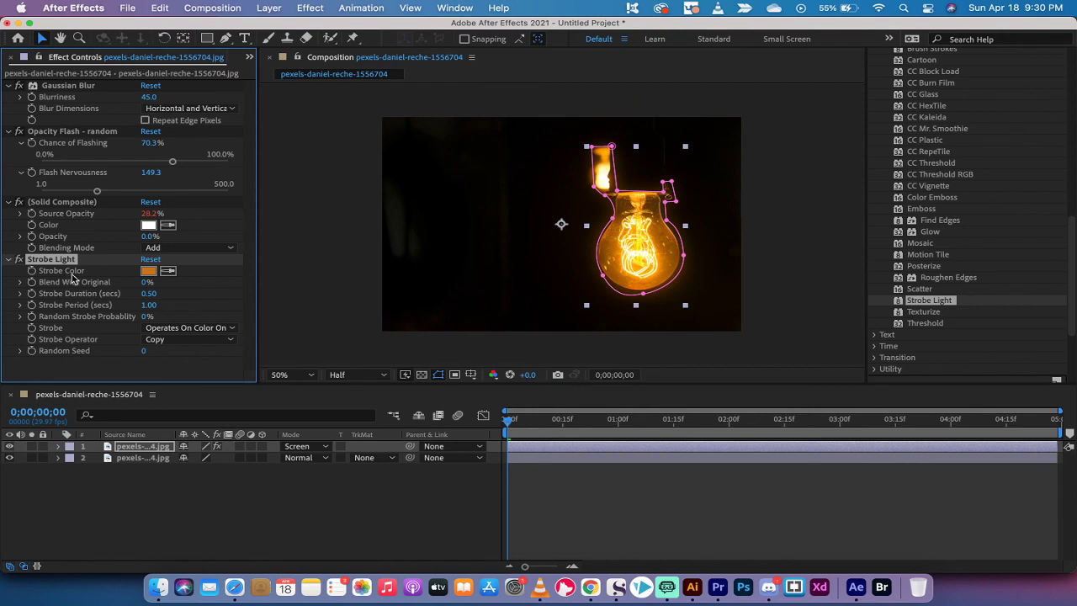
Step: Preview the orange strobe flicker and return to frame 0
key("space")
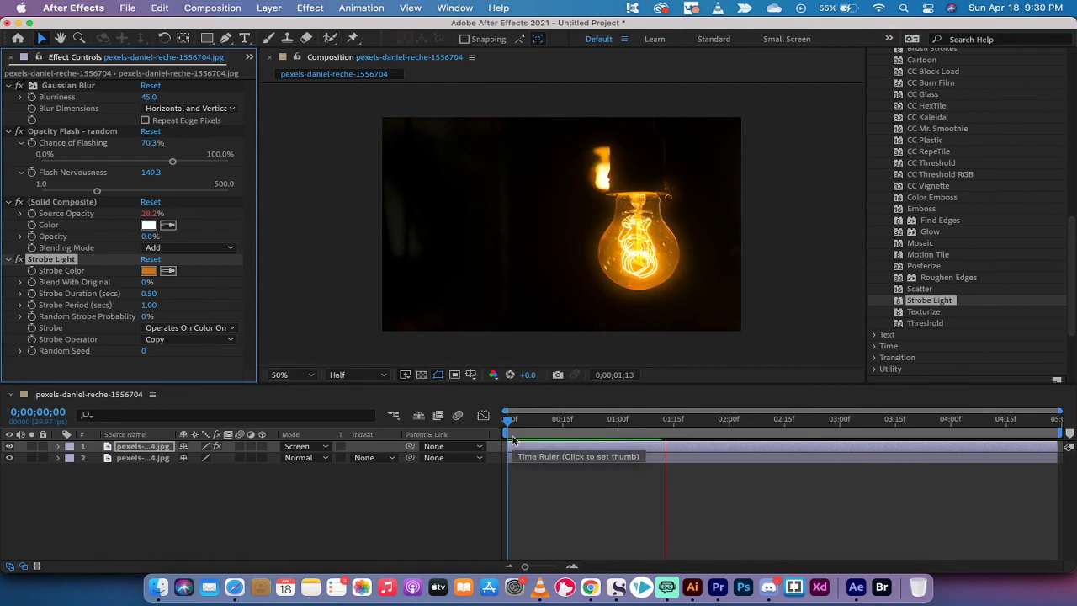
key("space")
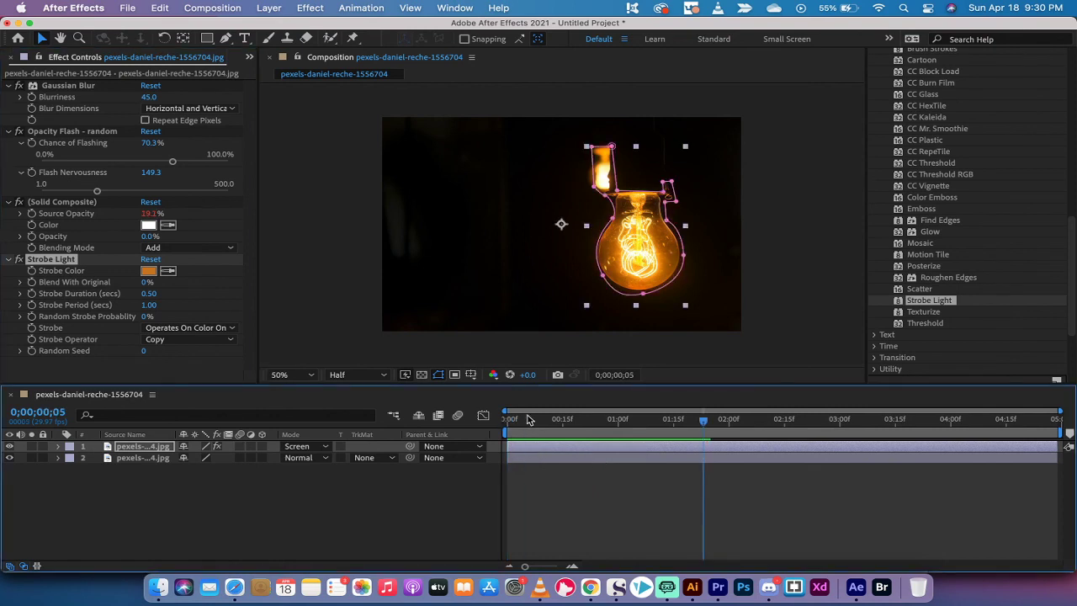
left_click_drag(509, 423, 502, 423)
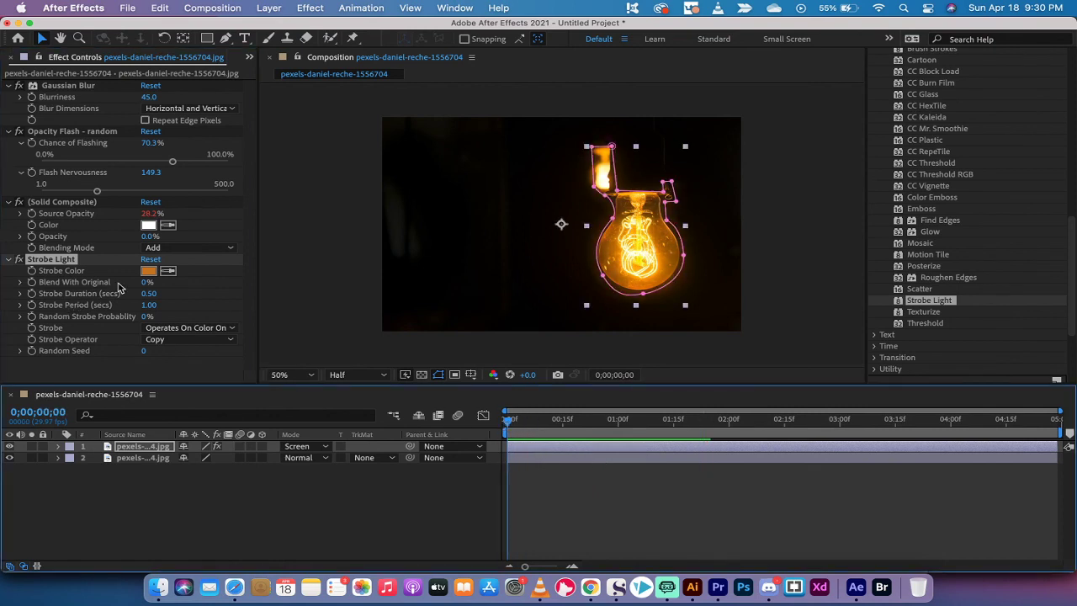
Step: Set Strobe Light's Blend With Original to 47% and preview the final flicker
left_click_drag(145, 282, 177, 283)
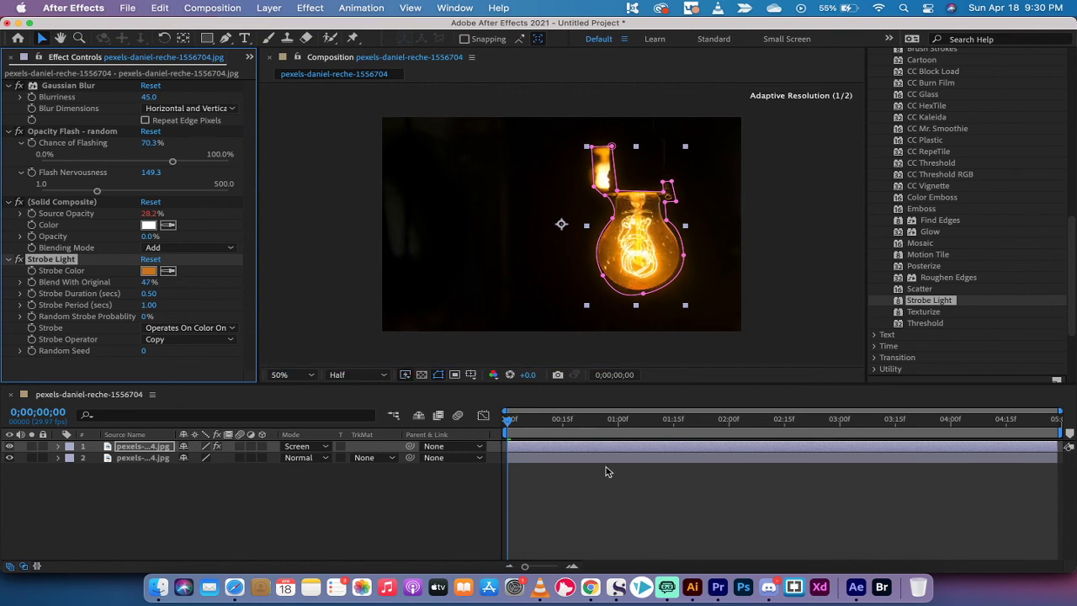
left_click_drag(547, 422, 507, 421)
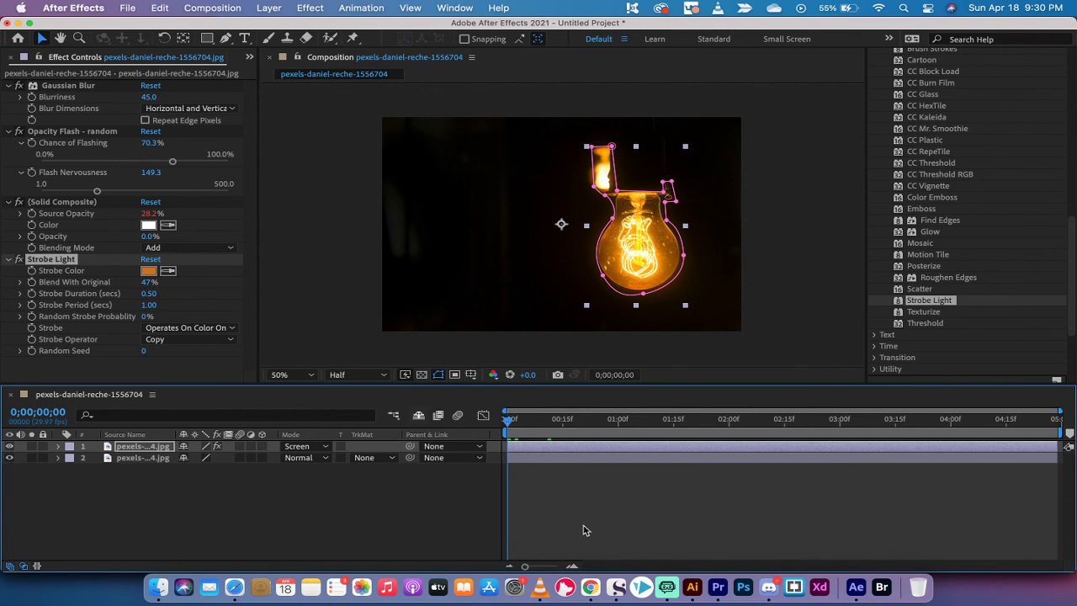
left_click(587, 530)
key("space")
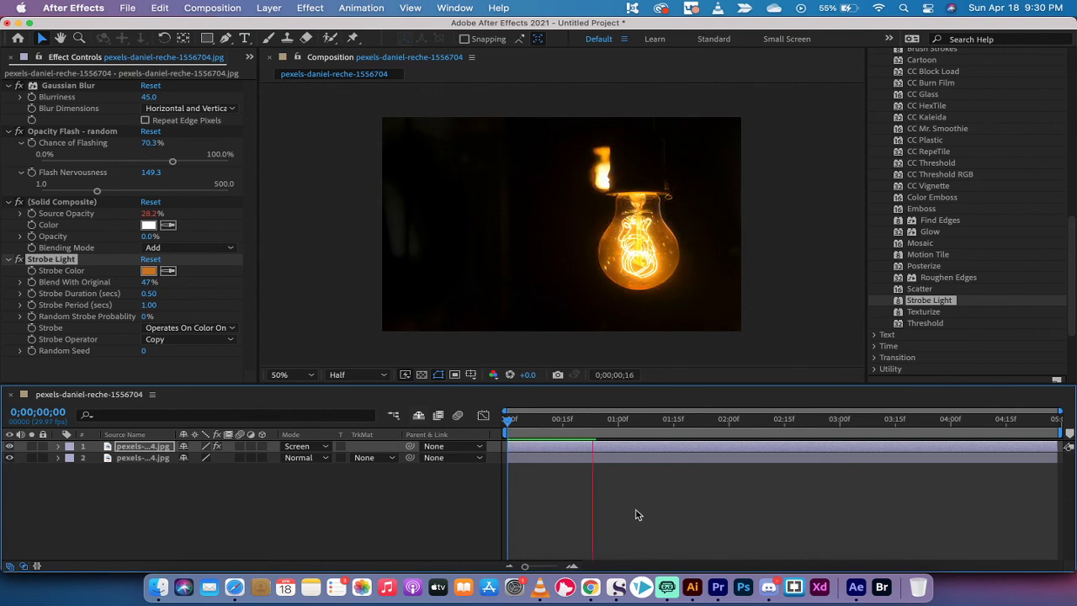
key("space")
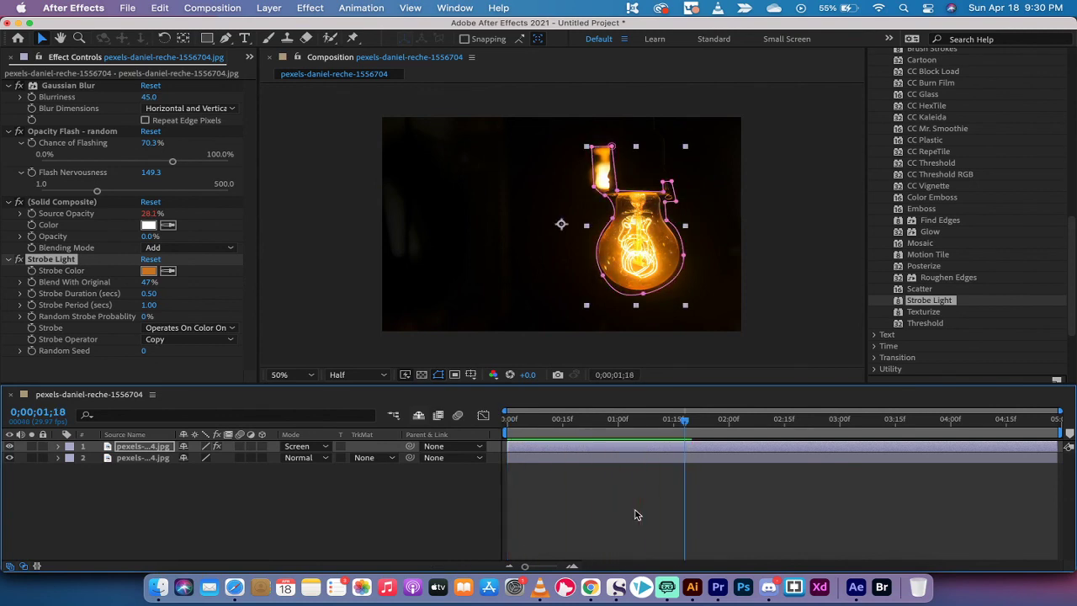